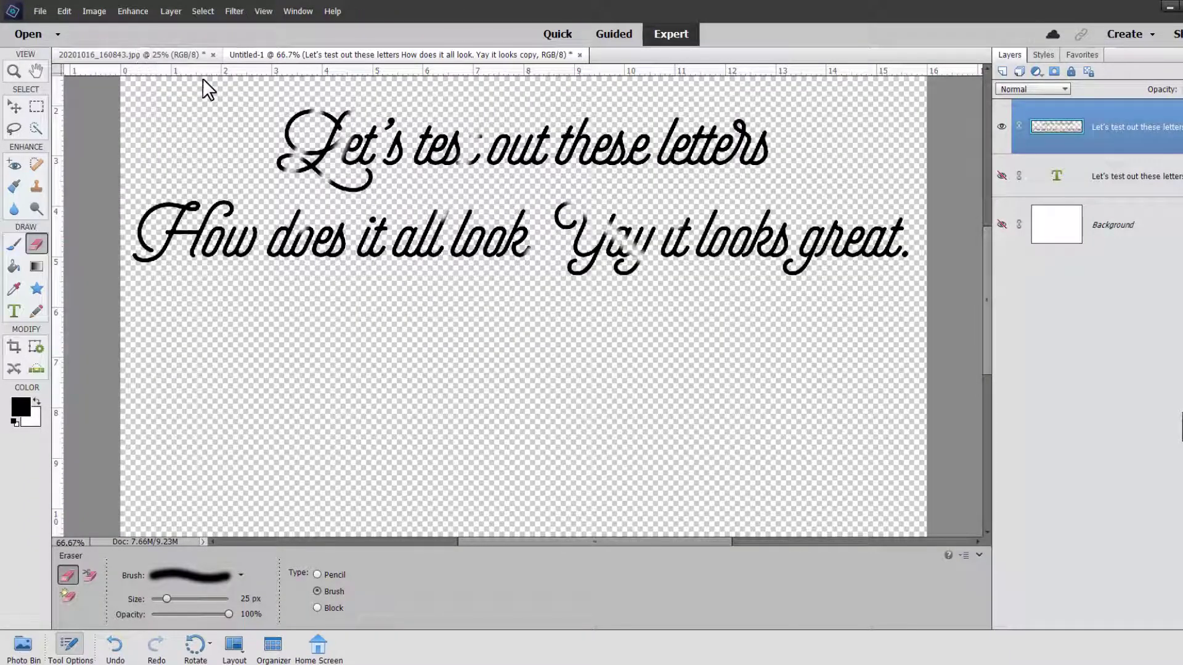
- In the bouquet photo, try erasing the small box on the white cabinet with the 25 px Eraser, and undo it
left_click(149, 54)
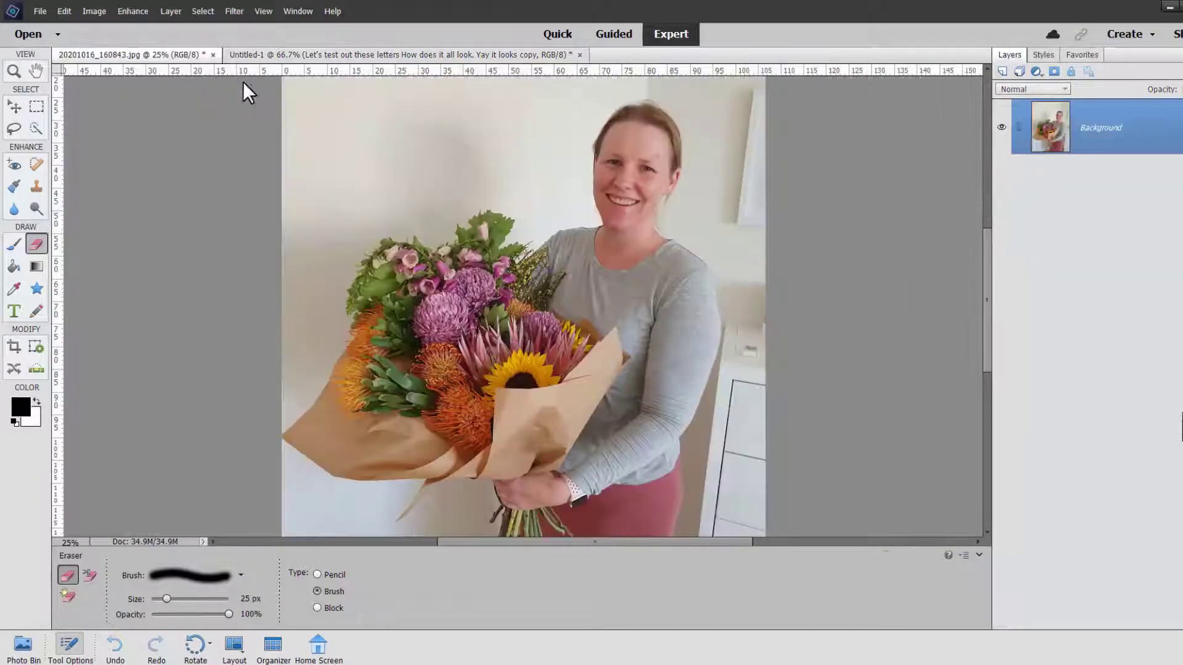
key("ctrl+plus")
key("ctrl+plus")
key("ctrl+plus")
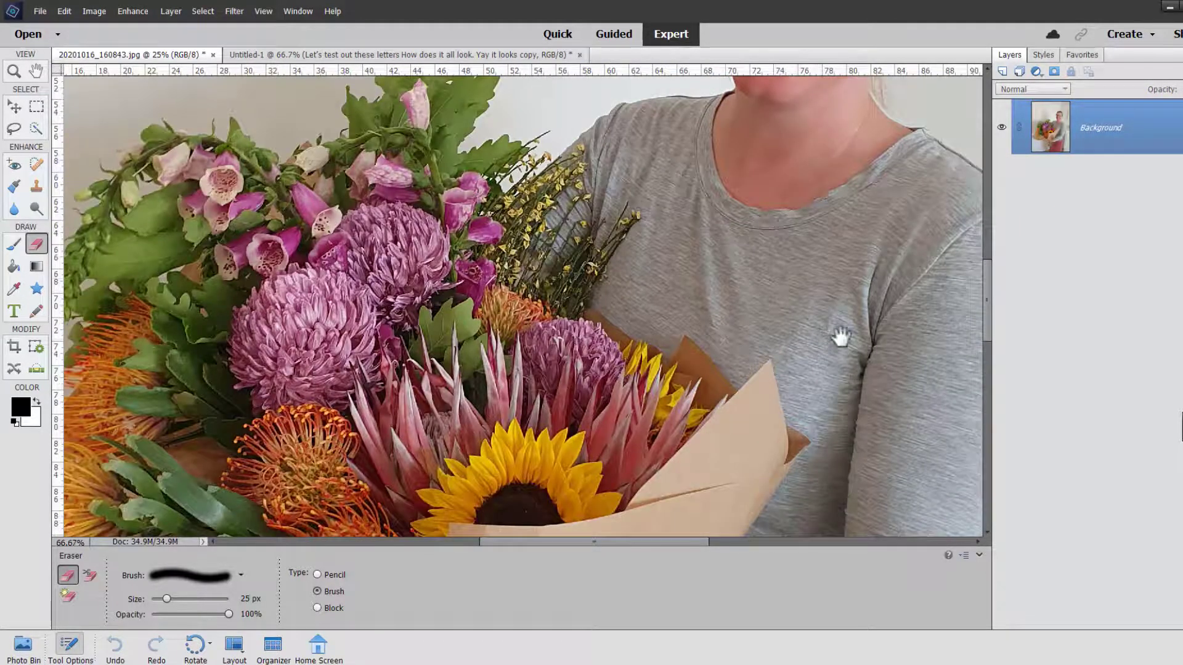
mouse_move(835, 200)
left_mouse_down()
mouse_move(341, 316)
mouse_move(349, 306)
mouse_move(507, 444)
mouse_move(340, 266)
left_mouse_up()
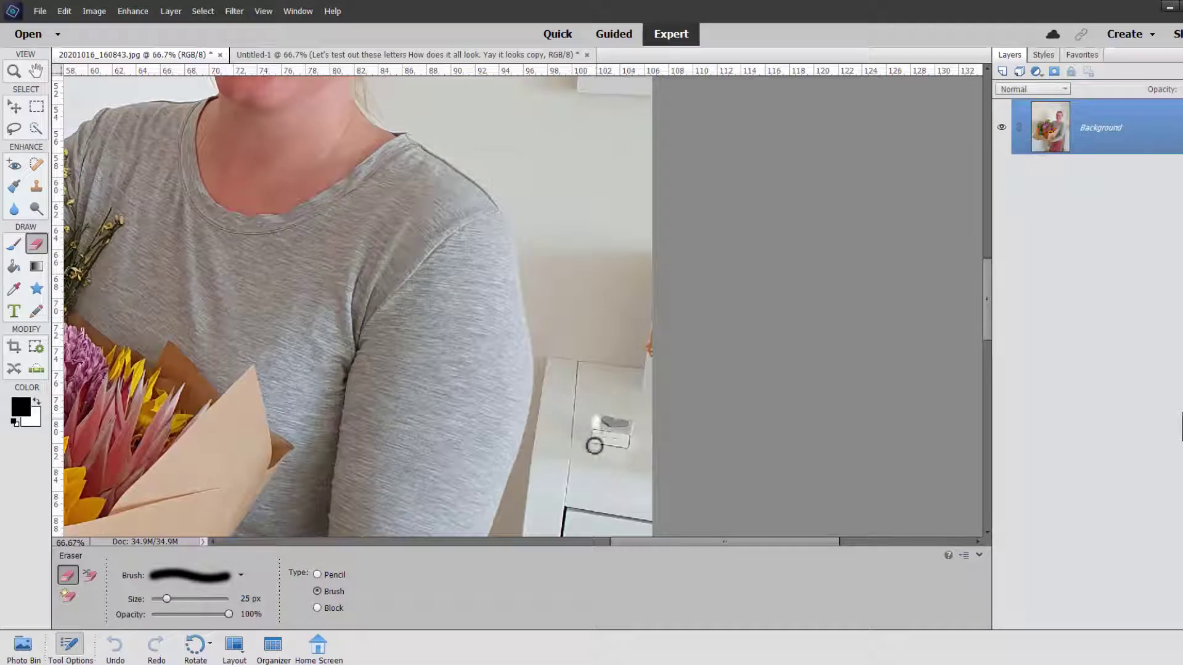
mouse_move(594, 446)
left_mouse_down()
mouse_move(604, 417)
mouse_move(606, 439)
left_mouse_up()
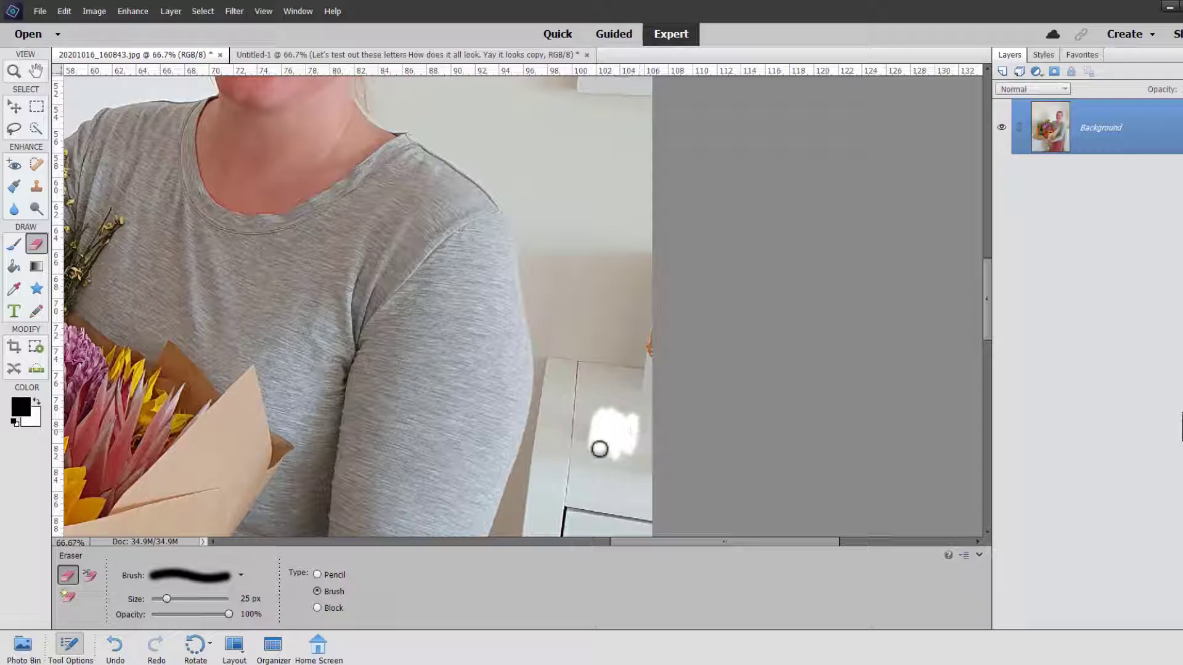
key("ctrl+z")
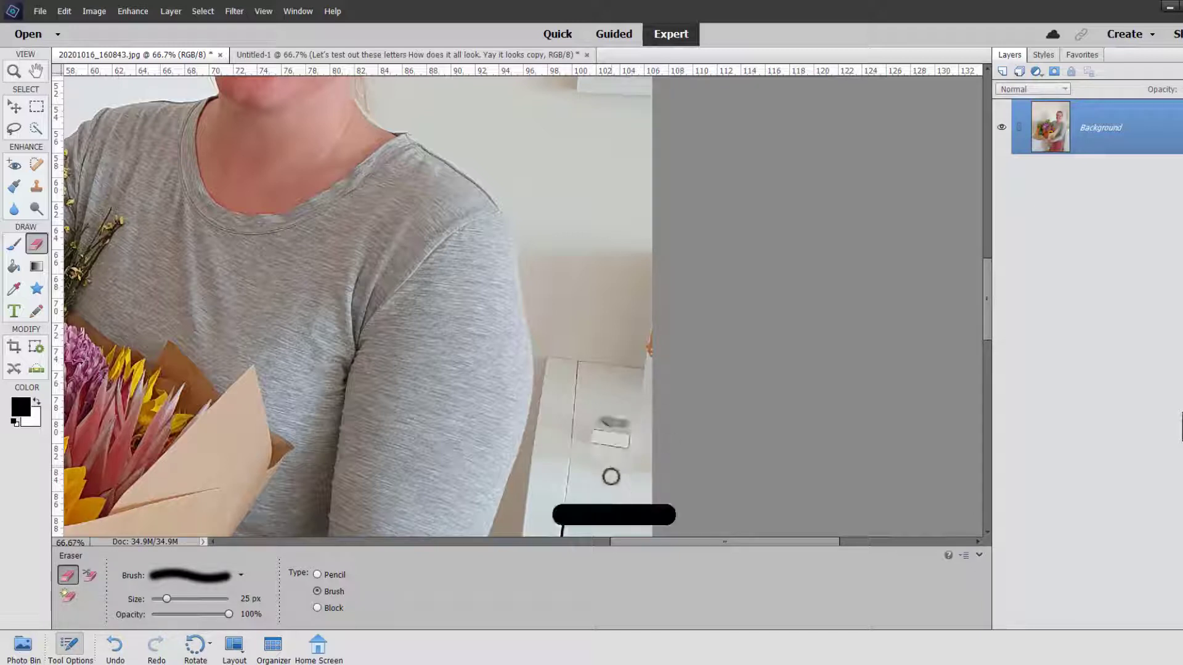
- Remove the small box from the white cabinet using the Spot Healing Brush with Proximity Match
left_click(38, 164)
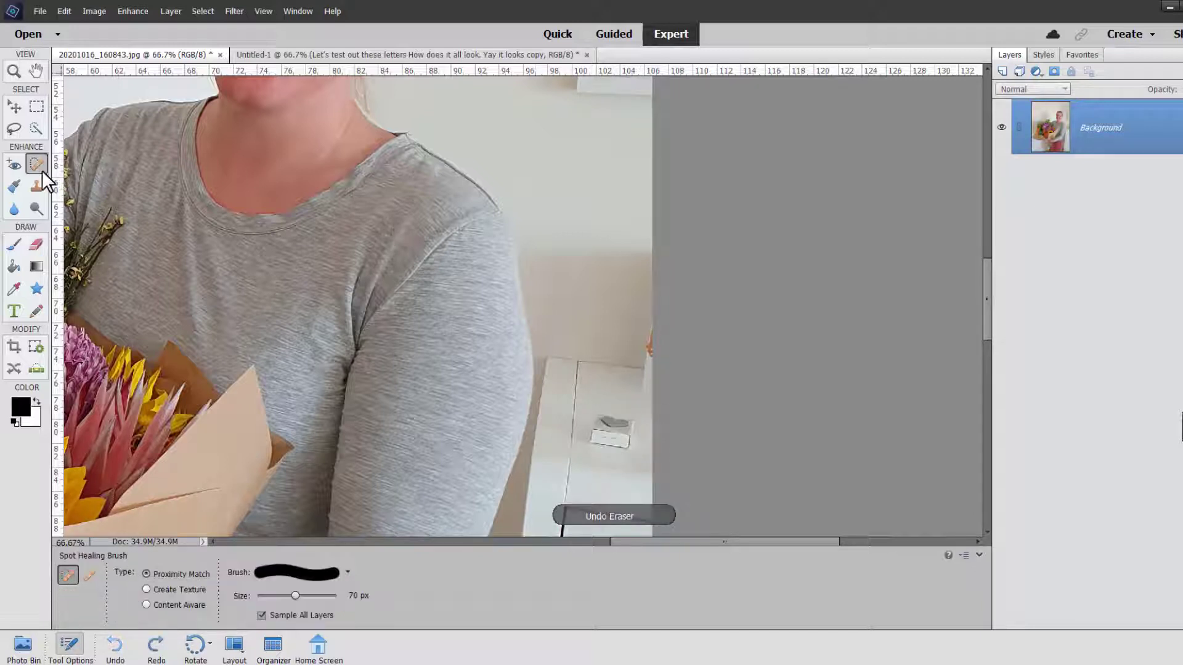
left_click(617, 427)
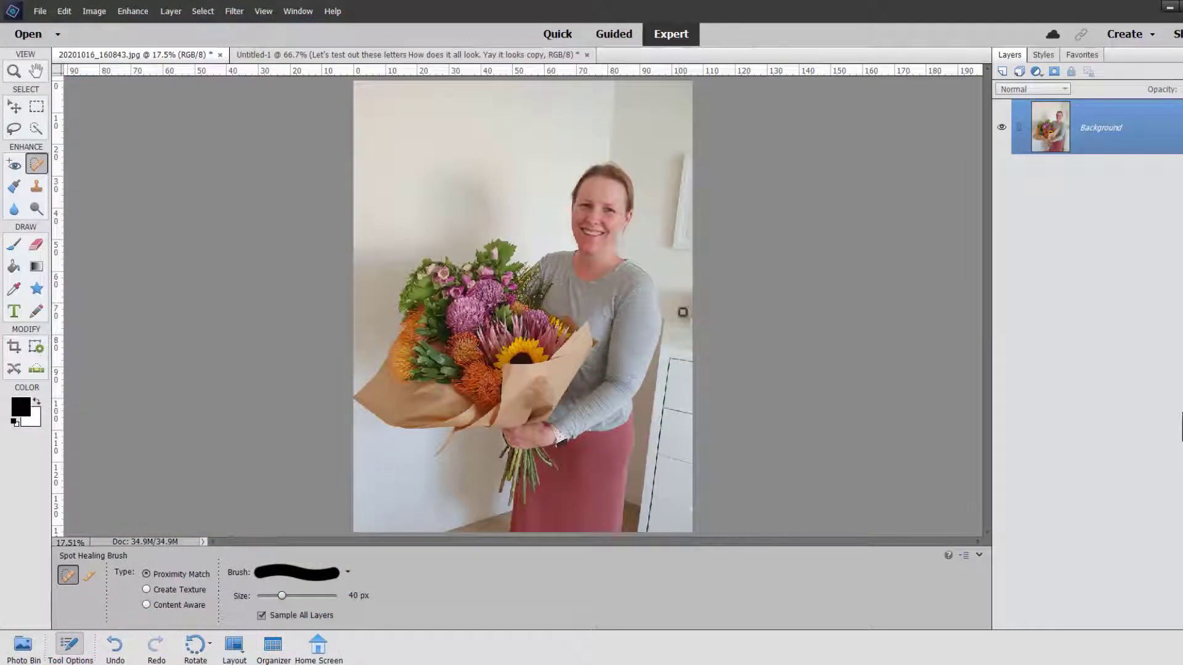
- In 20200928 Ice Skating.psd, move the snowflake sparkles so a blue dot covers the scarfed man's face in the large photo
left_click(330, 55)
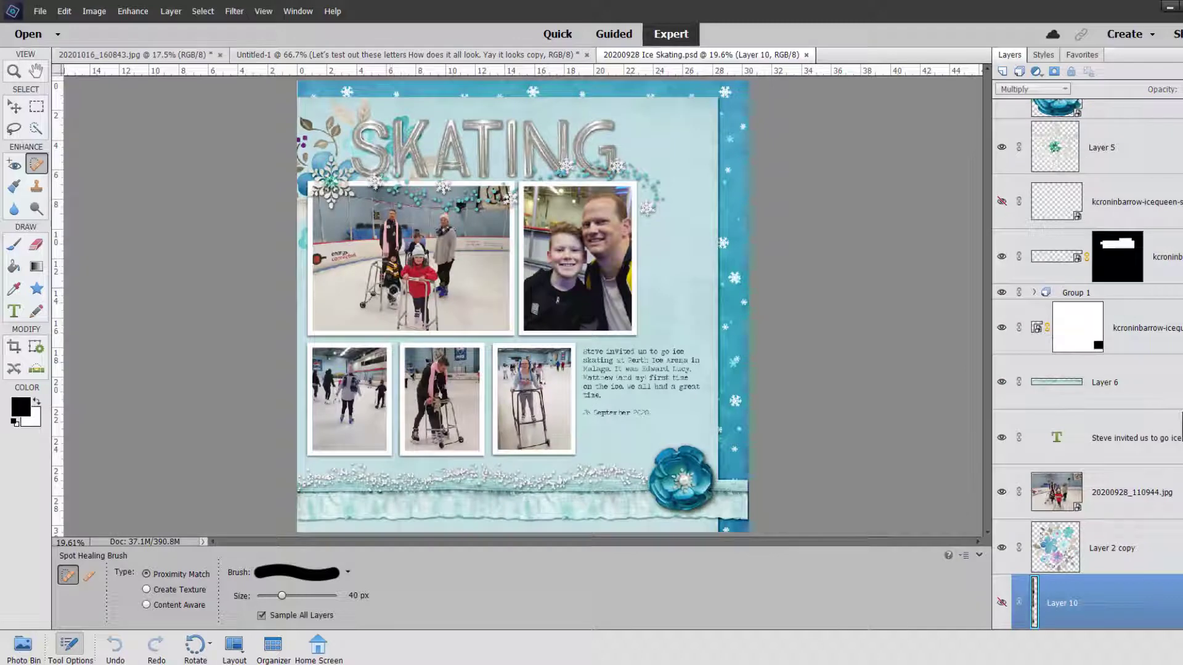
key("ctrl+equal")
key("ctrl+equal")
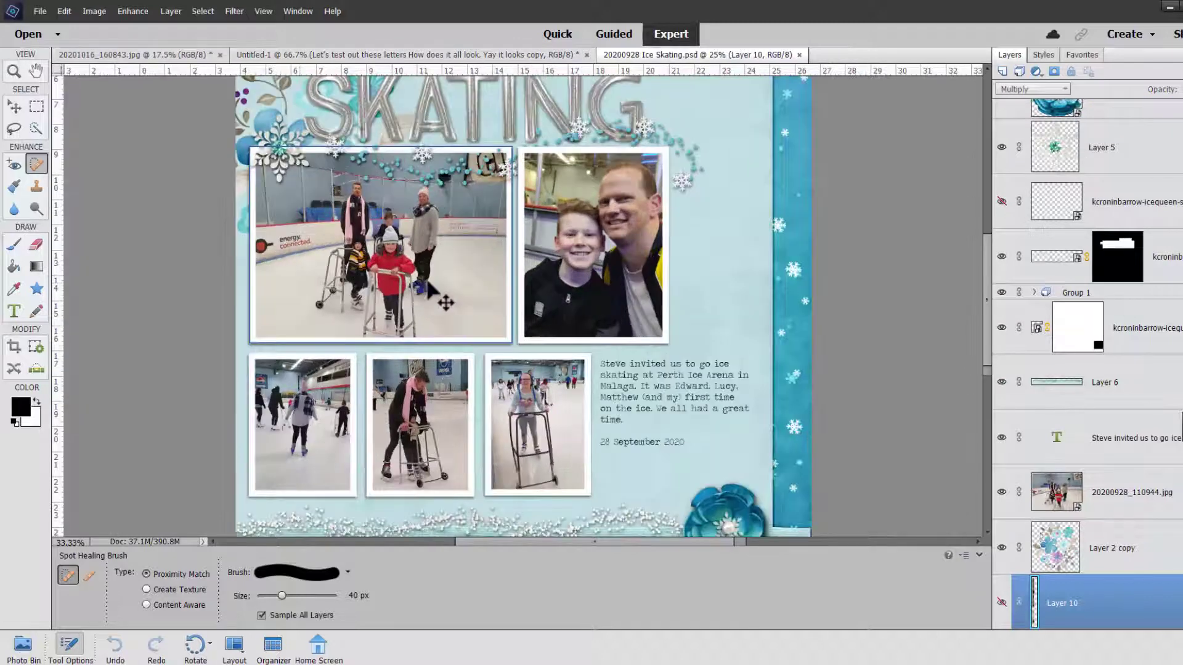
left_click_drag(495, 469, 542, 533)
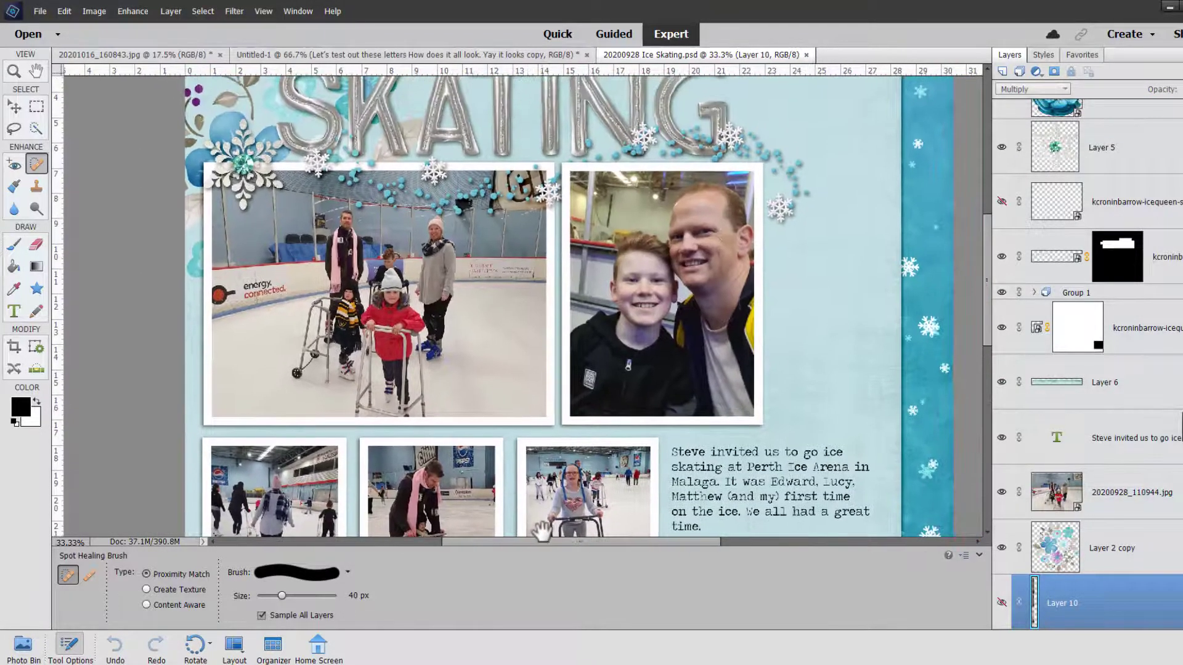
key("ctrl+equal")
key("ctrl+equal")
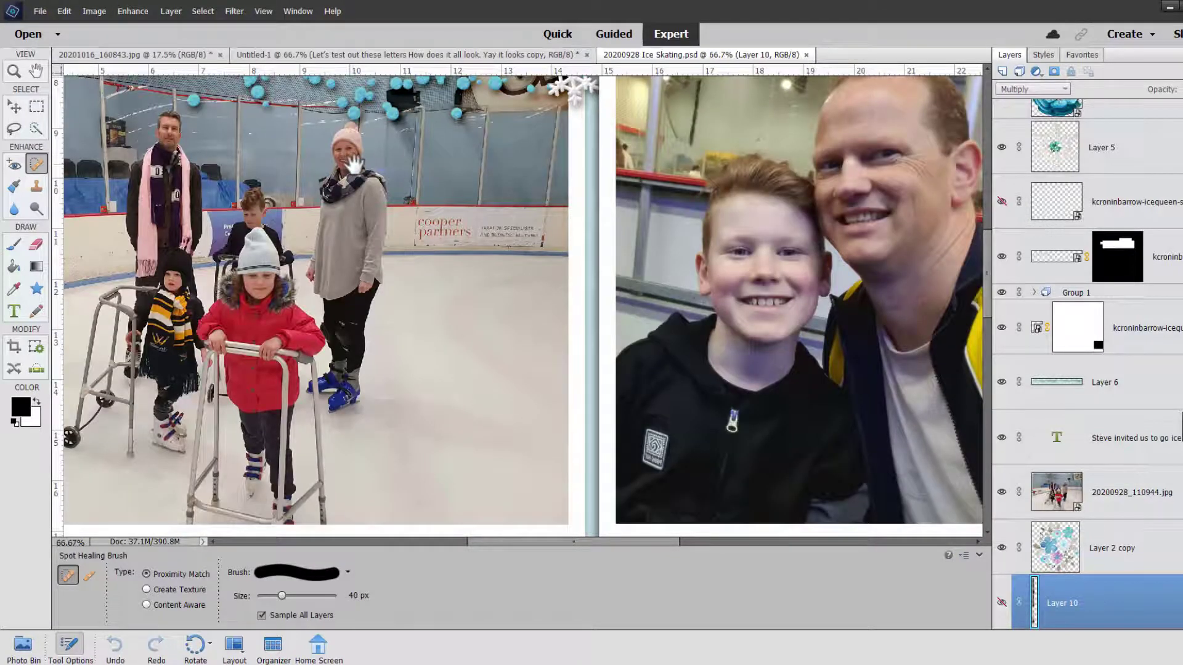
left_click_drag(351, 163, 504, 318)
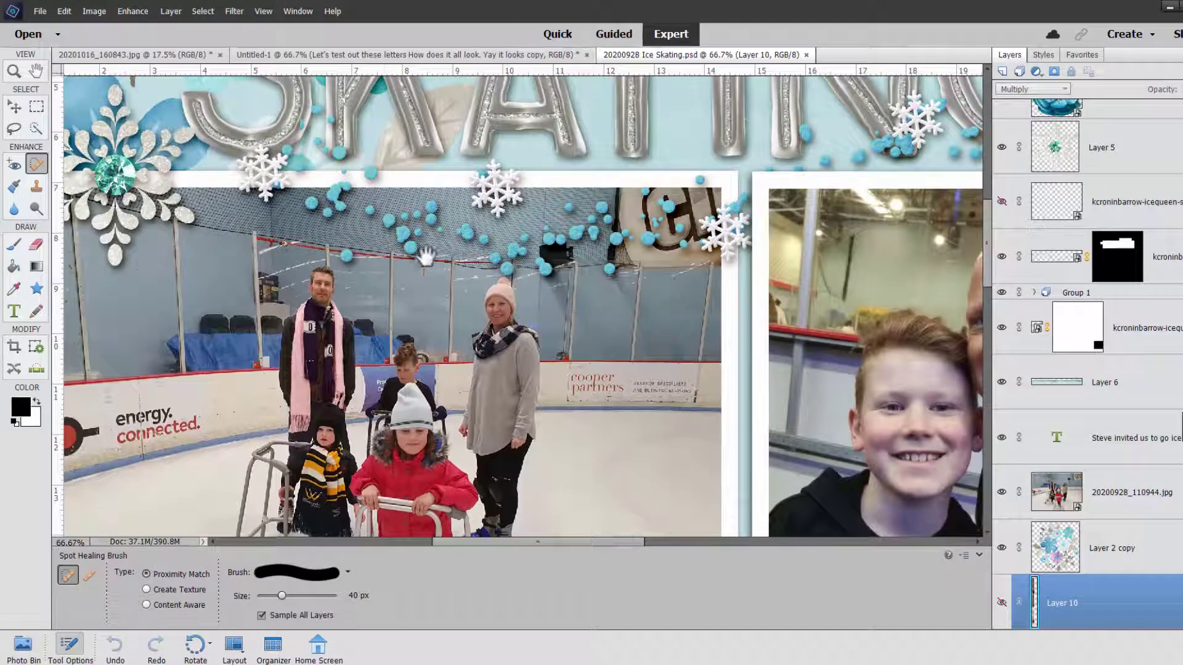
left_click(15, 107)
left_click_drag(341, 213, 247, 238)
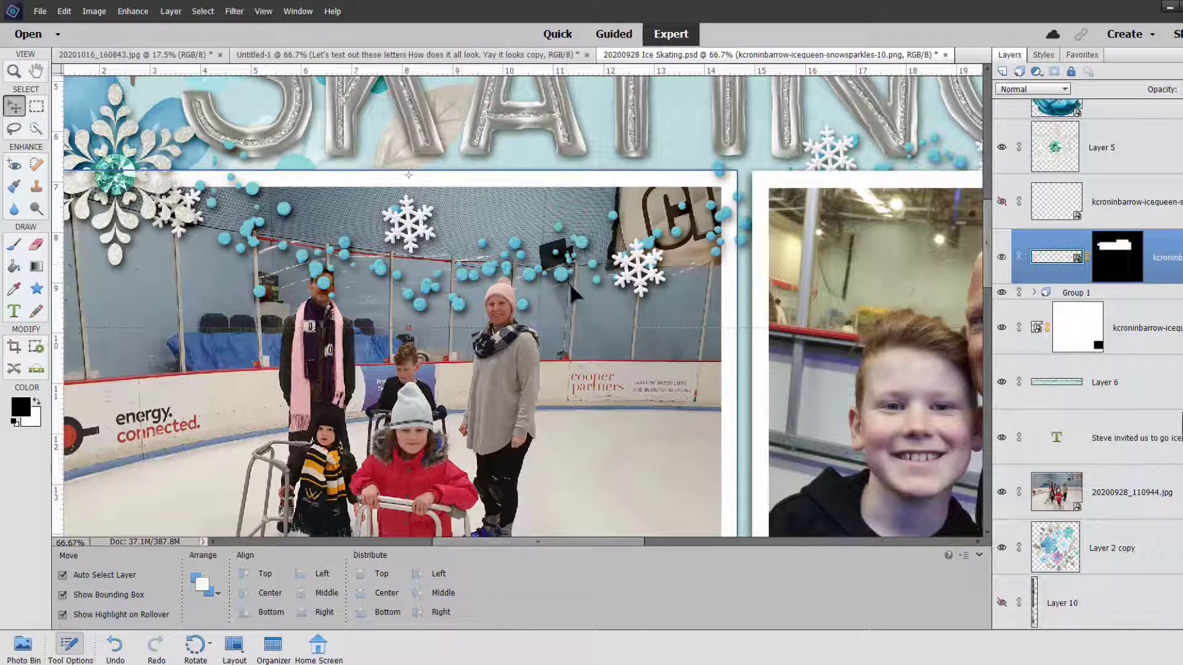
- Simplify the snow sparkles layer and erase the blue dots covering the man's face with the 25 px Eraser
key("e")
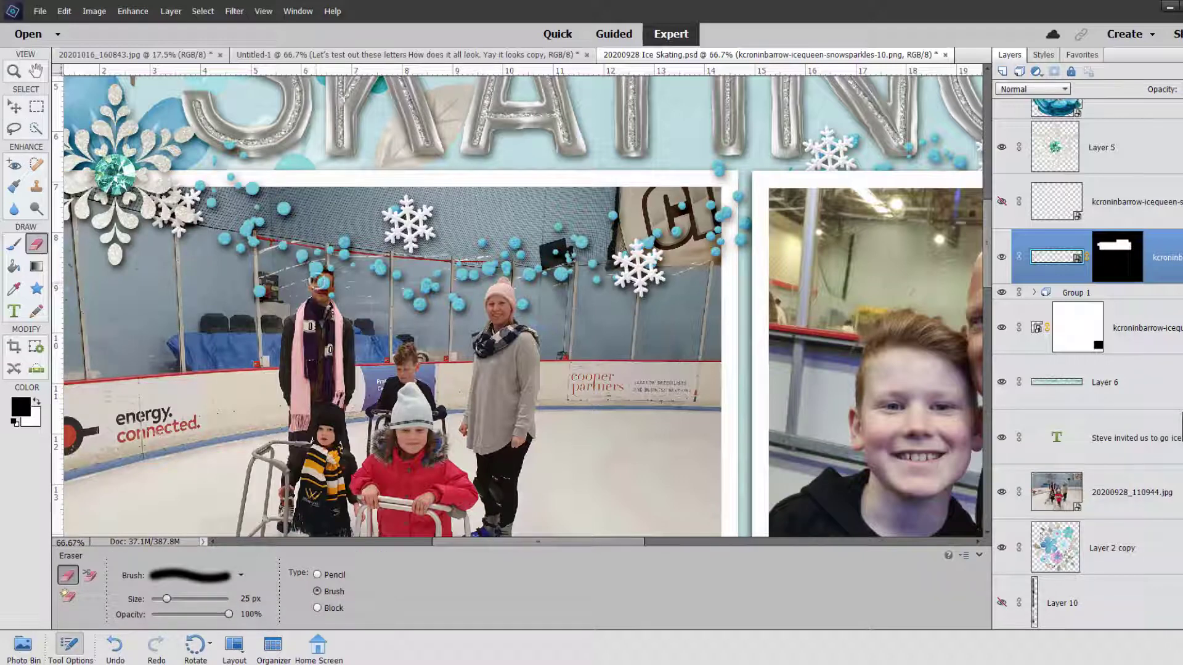
left_click(325, 281)
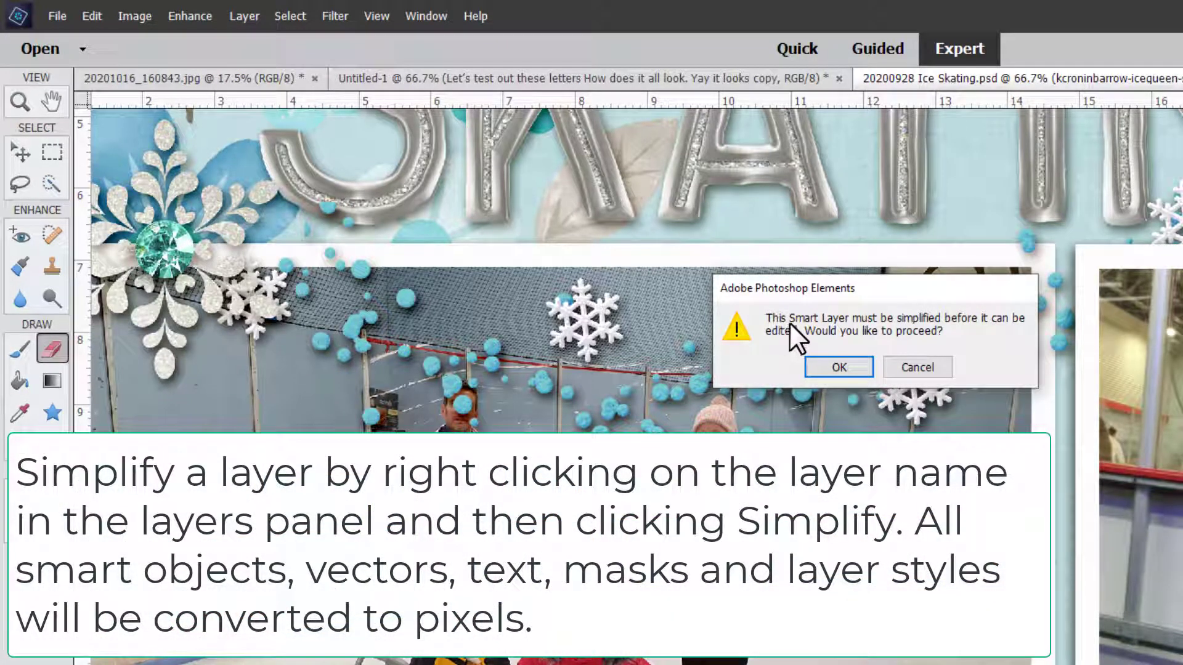
left_click(841, 368)
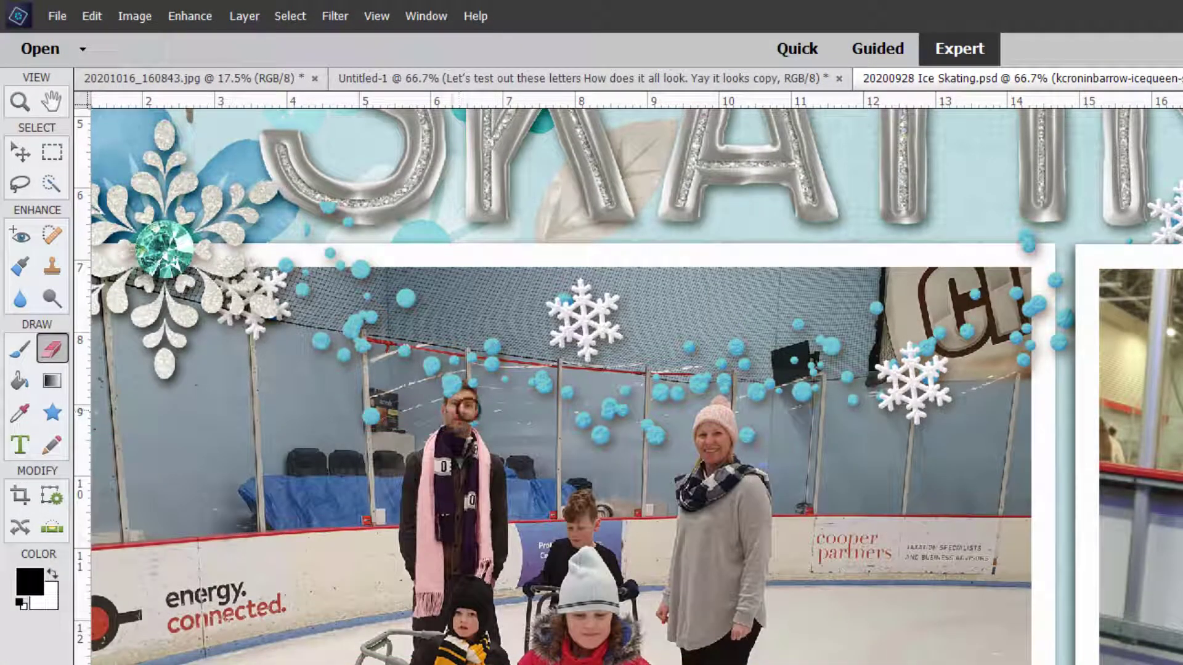
mouse_move(467, 408)
left_mouse_down()
mouse_move(441, 383)
mouse_move(453, 427)
left_mouse_up()
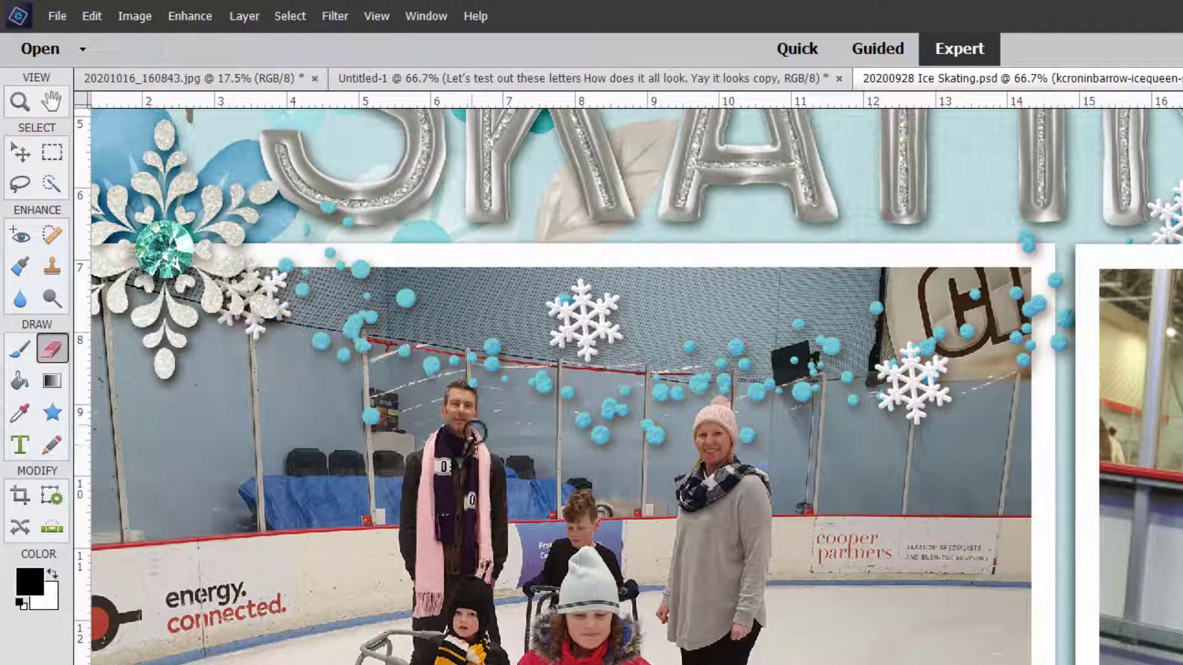
left_click(472, 384)
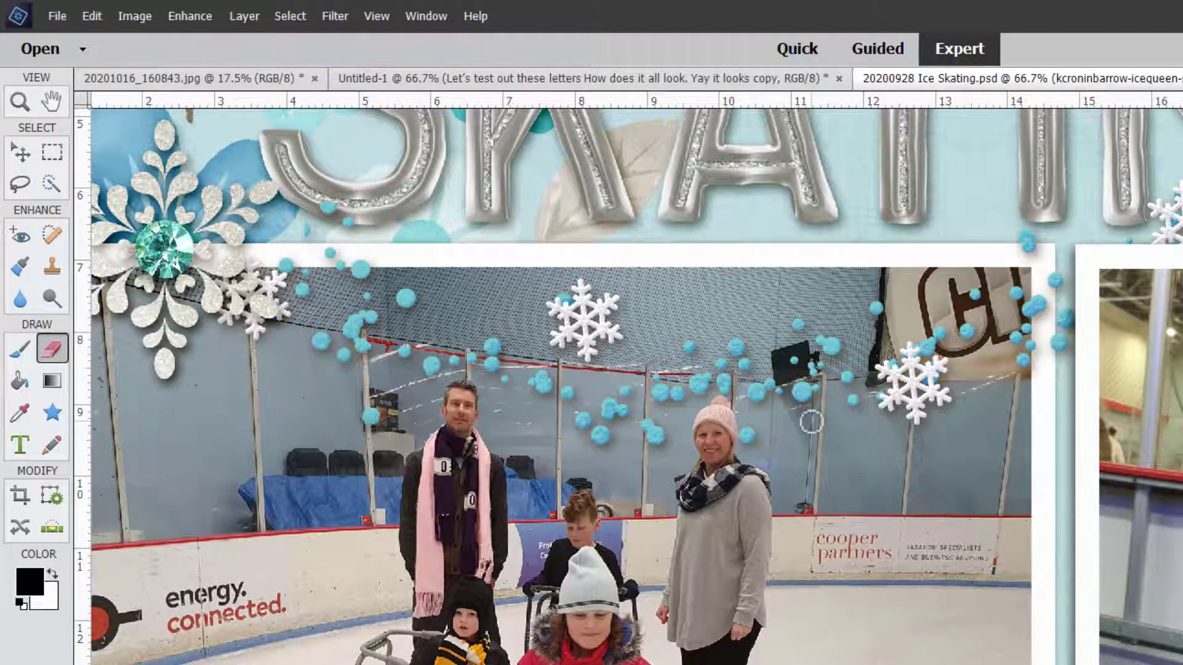
mouse_move(321, 216)
left_mouse_down()
mouse_move(321, 201)
mouse_move(324, 212)
left_mouse_up()
left_click(350, 224)
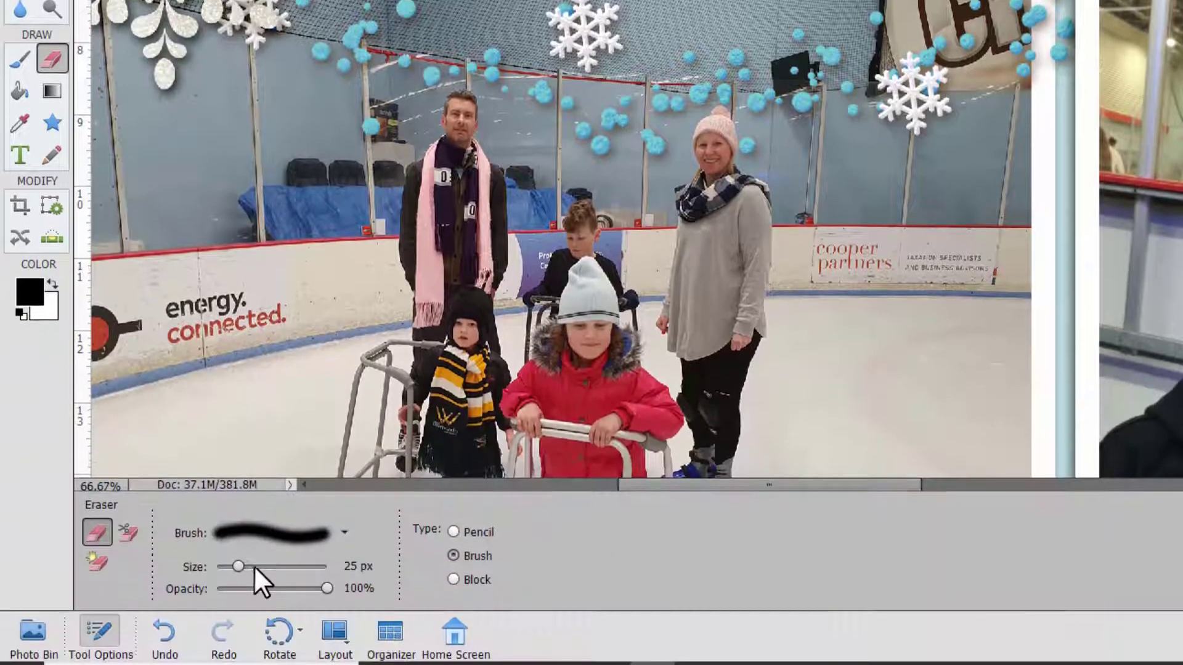
- In the bouquet photo, erase the upper wall with the Background Eraser at 500 px and 50% tolerance, undoing the strokes that damage the flowers
left_click(131, 529)
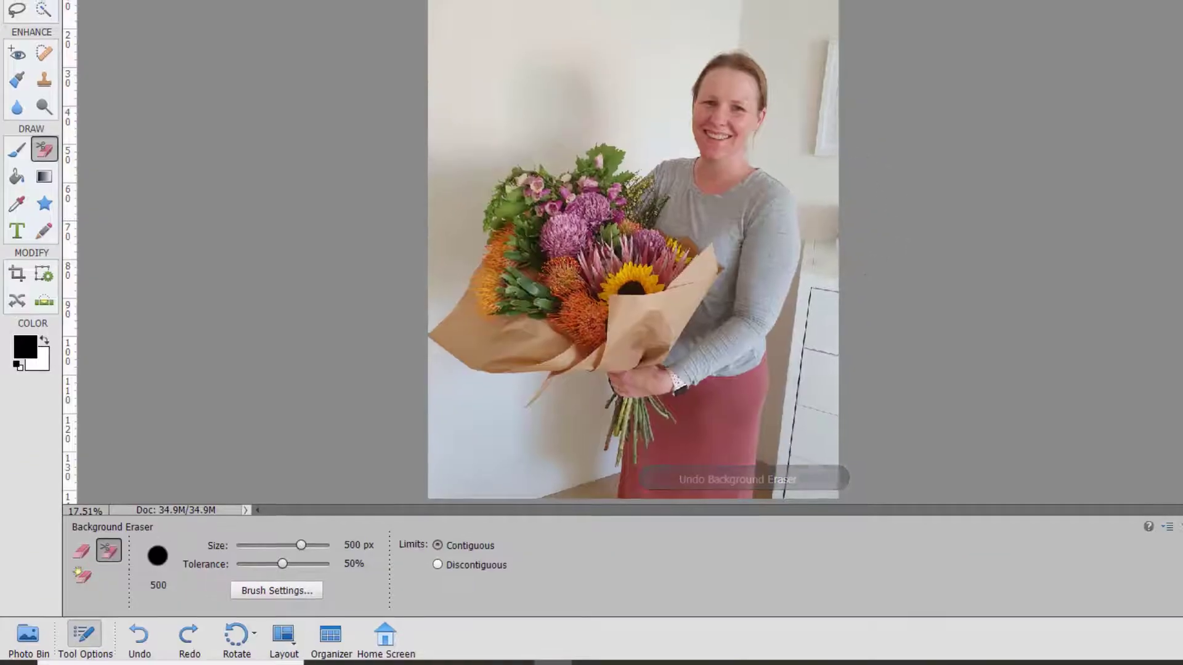
mouse_move(823, 1)
left_mouse_down()
mouse_move(827, 20)
mouse_move(783, 41)
left_mouse_up()
mouse_move(740, 74)
left_mouse_down()
mouse_move(704, 54)
mouse_move(687, 62)
mouse_move(659, 10)
mouse_move(619, 14)
mouse_move(627, 100)
mouse_move(662, 60)
mouse_move(644, 115)
mouse_move(685, 77)
mouse_move(744, 123)
mouse_move(721, 80)
mouse_move(621, 49)
mouse_move(574, 11)
mouse_move(596, 54)
mouse_move(546, 11)
mouse_move(552, 126)
mouse_move(465, 20)
mouse_move(433, 22)
mouse_move(455, 190)
left_mouse_up()
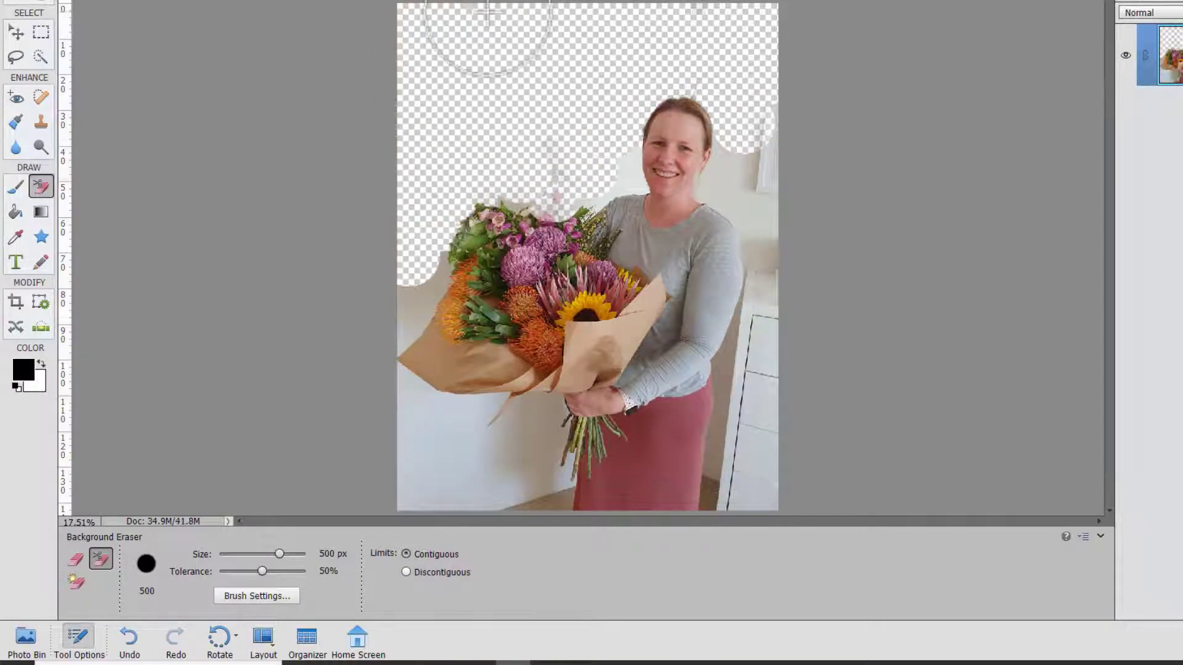
key("ctrl+z")
key("ctrl+z")
mouse_move(614, 129)
left_mouse_down()
mouse_move(516, 96)
mouse_move(457, 96)
mouse_move(383, 8)
left_mouse_up()
- Reduce the Background Eraser to 100 px and erase the remaining wall around the bouquet and beside the woman, undoing the last stray stroke
key("bracketleft")
key("bracketleft")
key("bracketleft")
key("bracketleft")
key("bracketleft")
key("bracketleft")
key("bracketleft")
key("bracketleft")
mouse_move(637, 157)
left_mouse_down()
mouse_move(644, 193)
mouse_move(585, 202)
mouse_move(552, 183)
mouse_move(449, 248)
mouse_move(415, 386)
left_mouse_up()
mouse_move(634, 172)
left_mouse_down()
mouse_move(614, 195)
mouse_move(579, 180)
mouse_move(506, 195)
mouse_move(464, 185)
mouse_move(522, 171)
mouse_move(452, 169)
mouse_move(465, 199)
mouse_move(401, 335)
mouse_move(440, 267)
mouse_move(398, 326)
mouse_move(396, 275)
mouse_move(423, 199)
mouse_move(405, 286)
mouse_move(427, 225)
mouse_move(441, 124)
mouse_move(418, 123)
mouse_move(404, 13)
mouse_move(392, 159)
mouse_move(390, 123)
mouse_move(414, 231)
mouse_move(423, 152)
mouse_move(422, 261)
mouse_move(433, 221)
mouse_move(429, 245)
mouse_move(412, 171)
mouse_move(421, 192)
mouse_move(437, 152)
mouse_move(457, 159)
mouse_move(441, 224)
mouse_move(424, 243)
left_mouse_up()
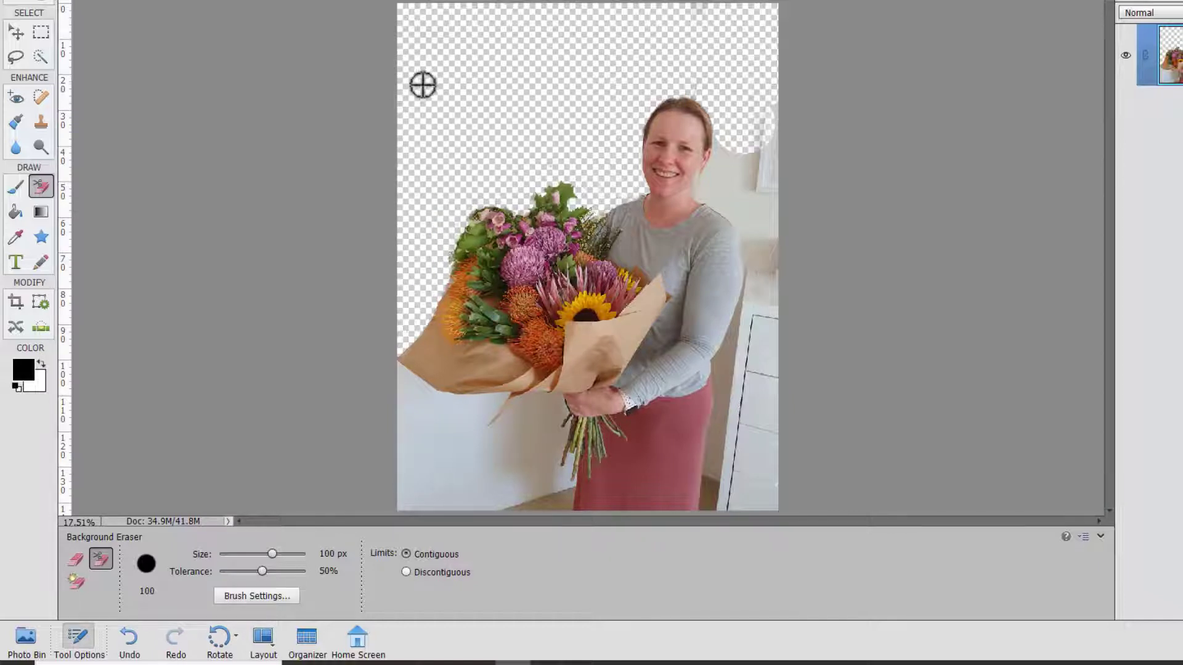
mouse_move(776, 101)
left_mouse_down()
mouse_move(774, 140)
mouse_move(759, 133)
mouse_move(728, 169)
mouse_move(718, 139)
mouse_move(709, 197)
mouse_move(731, 153)
mouse_move(701, 179)
mouse_move(739, 230)
mouse_move(745, 268)
mouse_move(790, 115)
mouse_move(754, 238)
mouse_move(737, 159)
mouse_move(714, 182)
mouse_move(725, 158)
mouse_move(769, 208)
mouse_move(779, 178)
mouse_move(727, 196)
left_mouse_up()
key("ctrl+z")
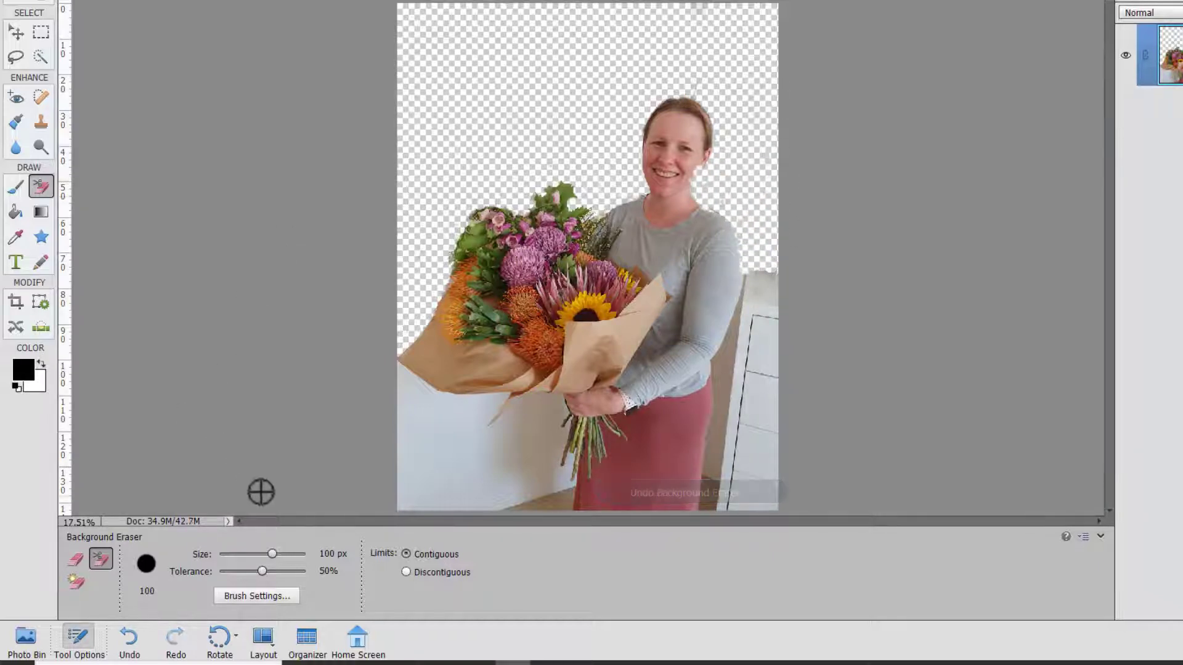
- In the lettering document, erase the word "these" and the Y of "Yay" with the Magic Eraser at tolerance 32
left_click(76, 582)
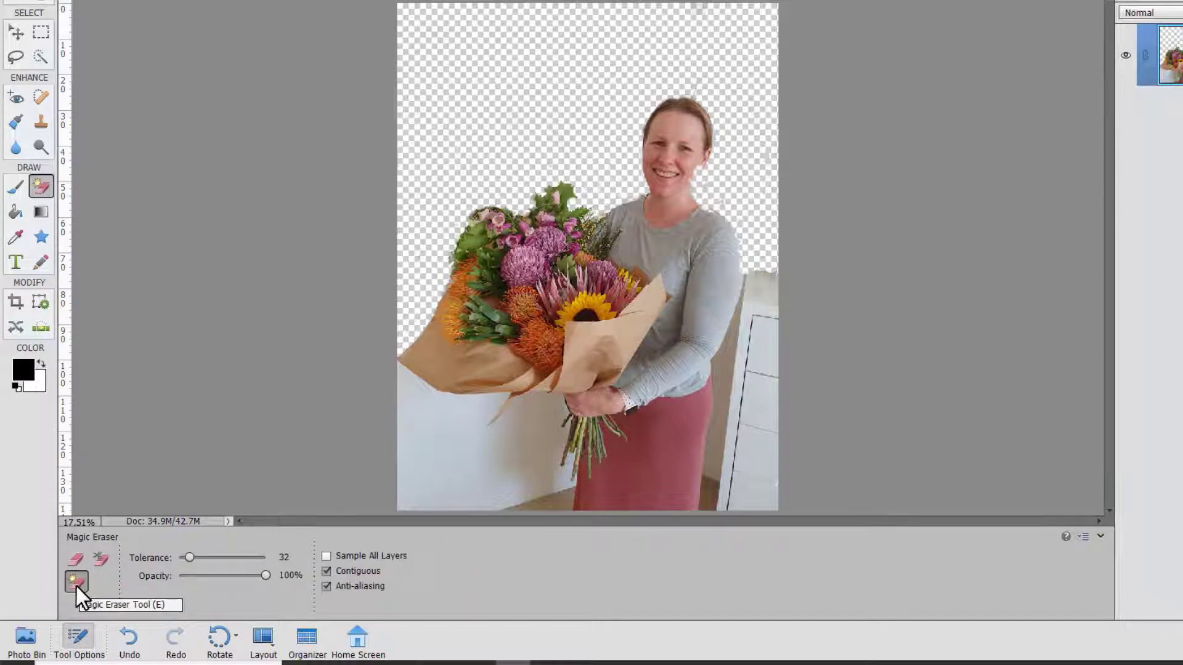
left_click(367, 1)
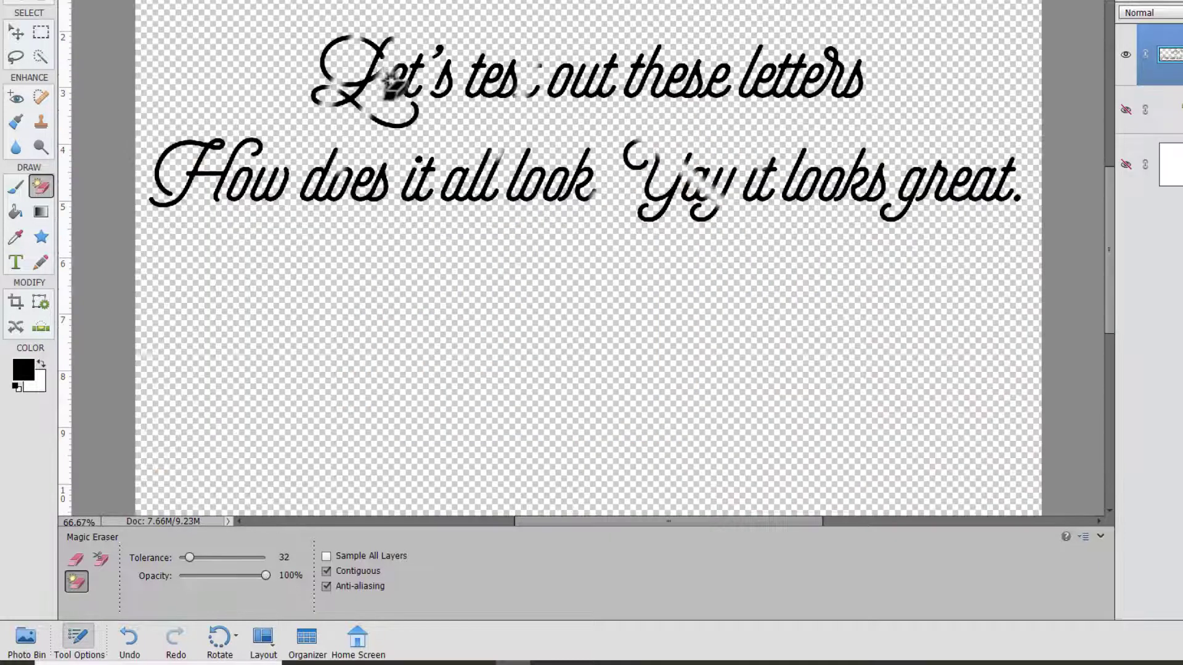
left_click(699, 63)
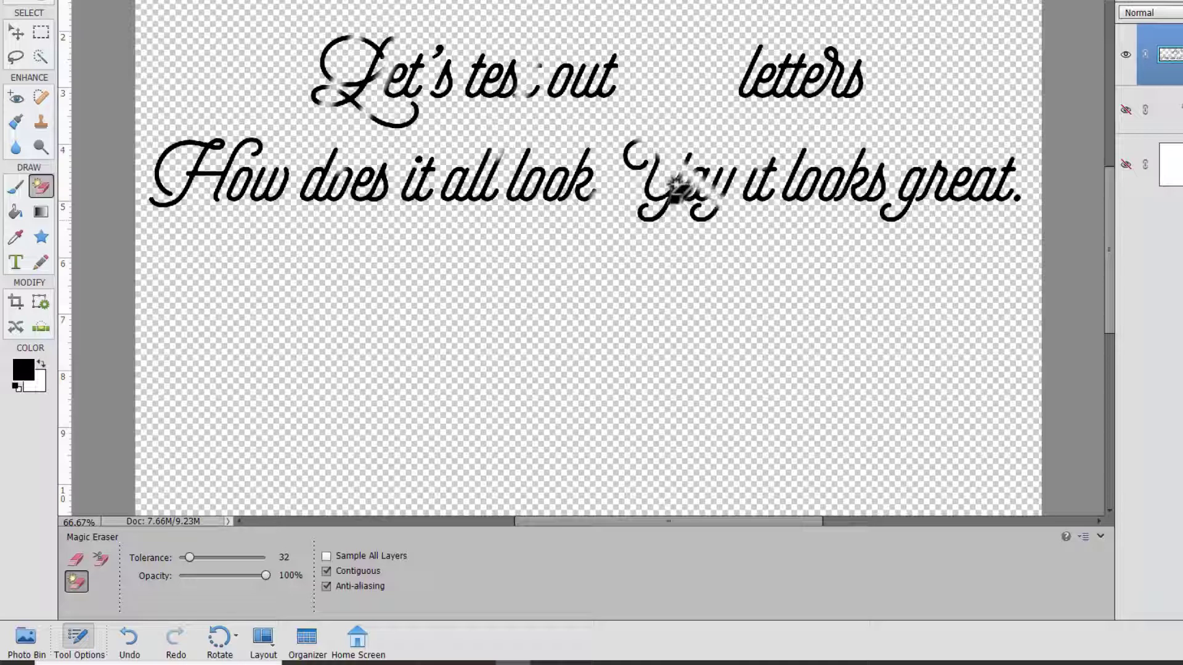
left_click(685, 184)
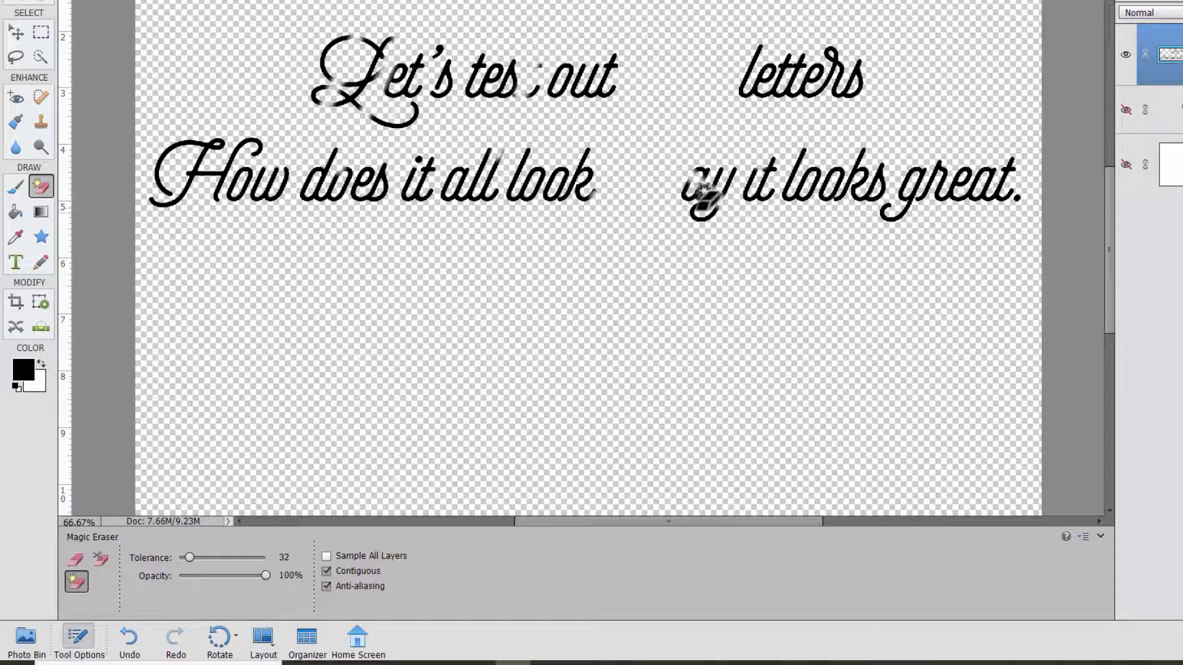
- Erase the words "it" and "looks" and the first letters of "great" from the second line with the Magic Eraser
left_click(775, 196)
left_click(794, 174)
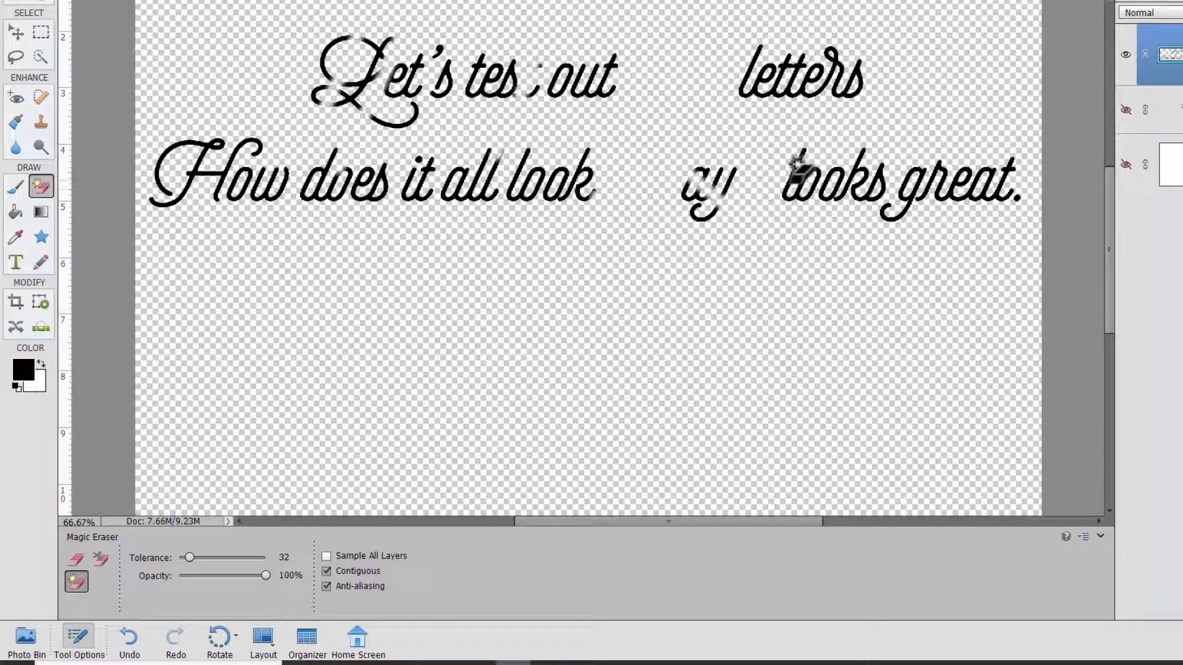
left_click(800, 183)
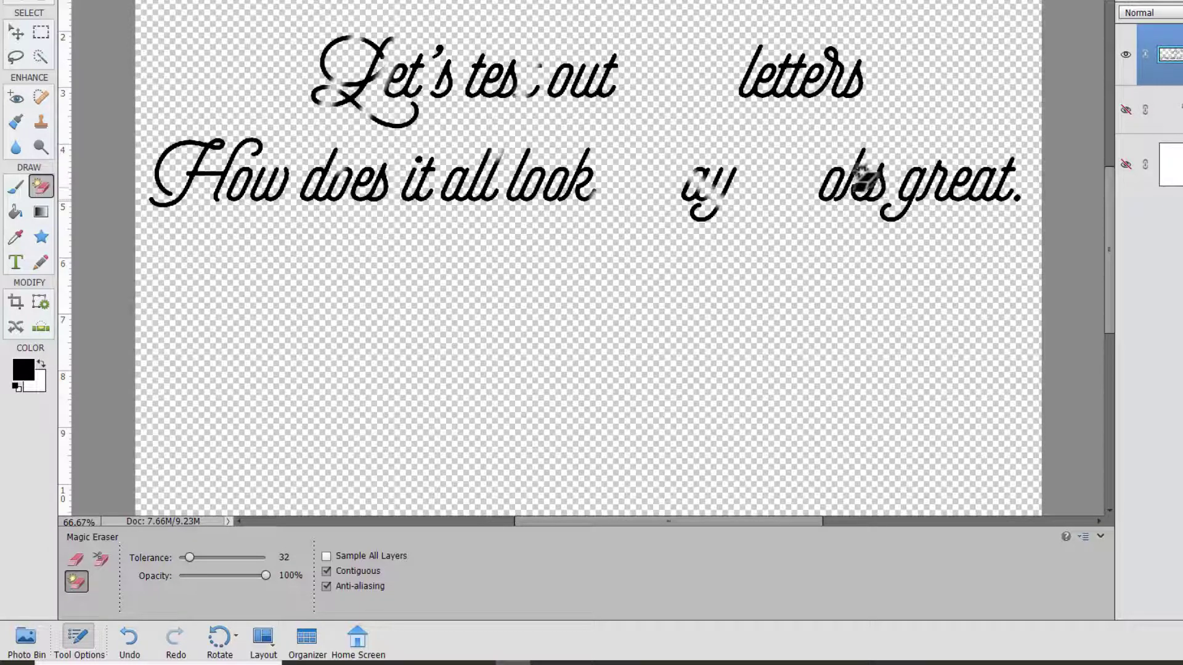
left_click(861, 189)
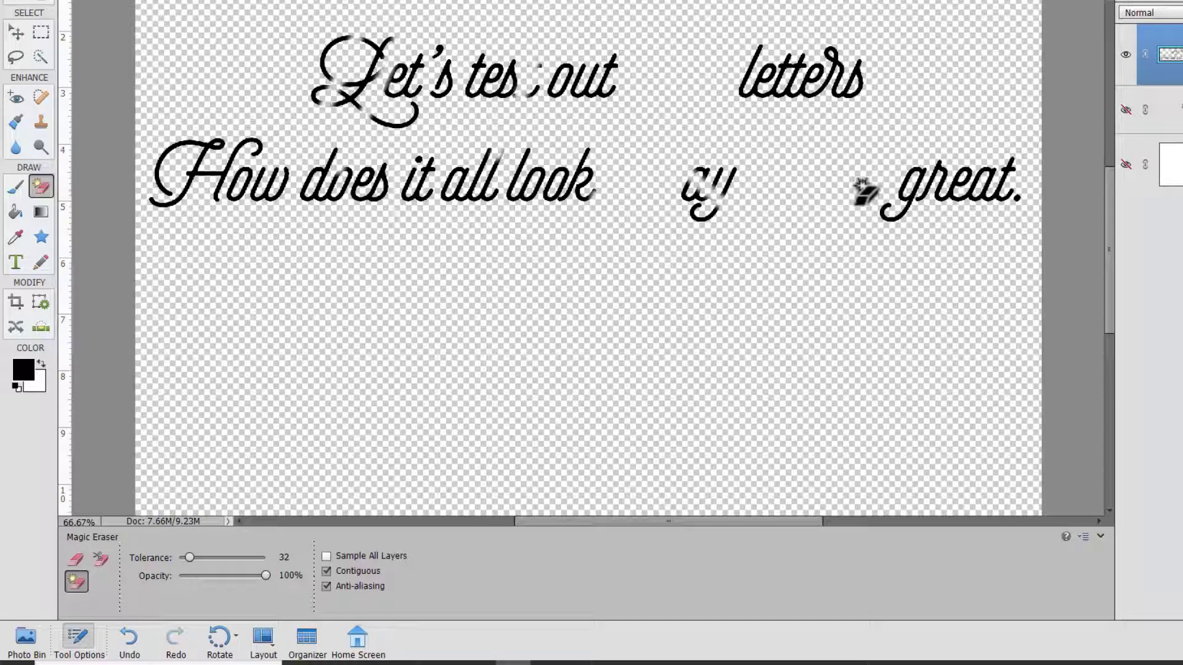
left_click(911, 186)
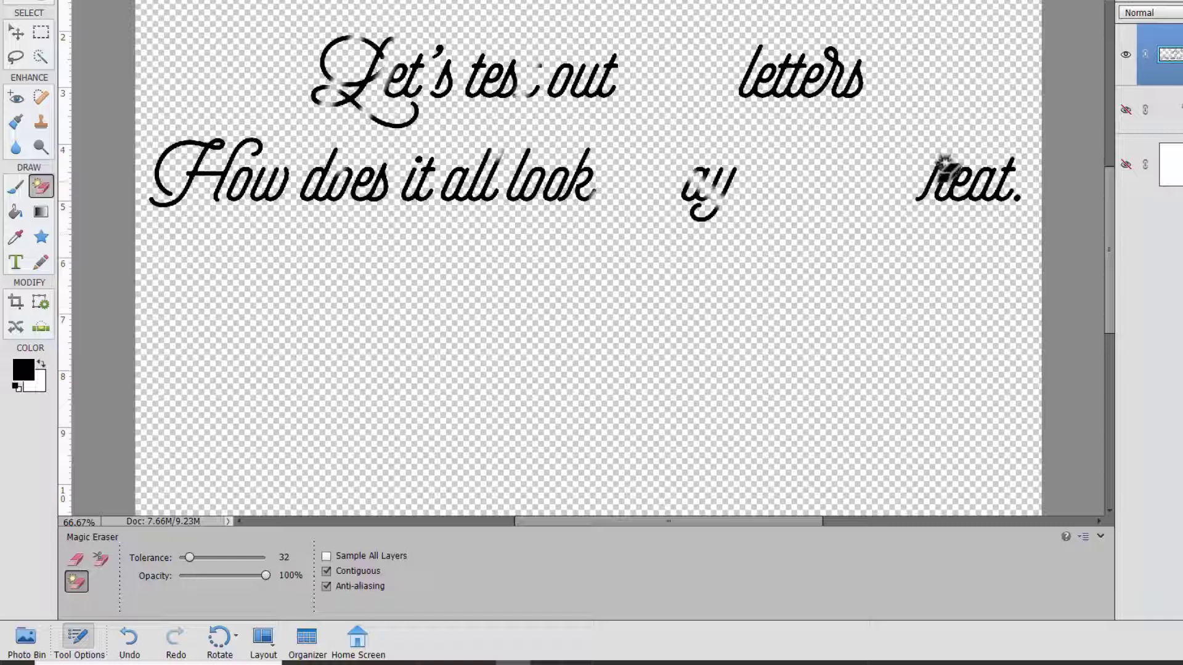
left_click(947, 182)
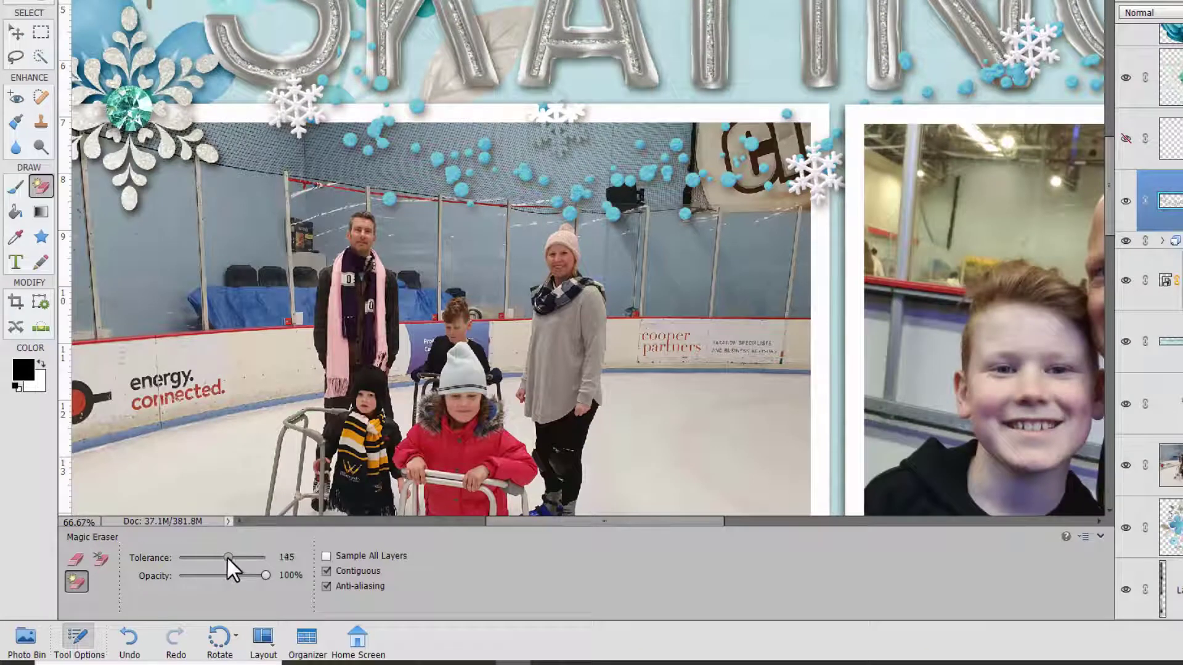
- In the skating layout, set the Magic Eraser tolerance to 148 and erase the snowflake on the large photo's upper edge
left_click_drag(228, 558, 229, 558)
key("ctrl+z")
left_click(561, 119)
key("ctrl+z")
left_click(570, 127)
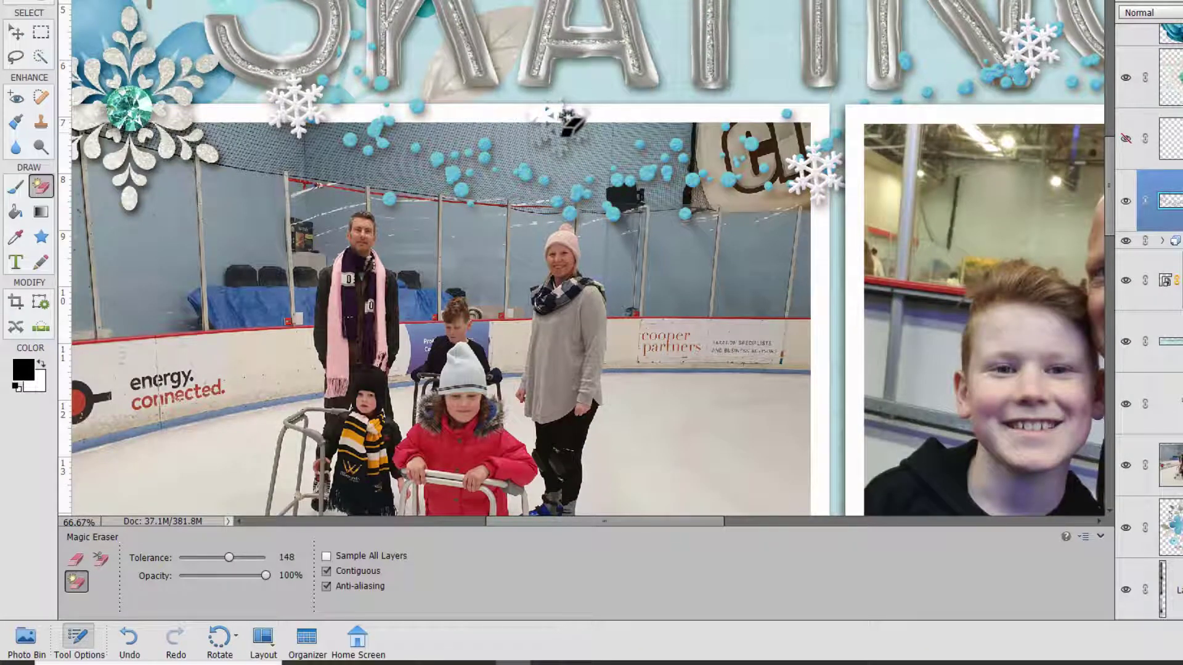
- Switch to the standard Eraser and set its type to Pencil
left_click(77, 559)
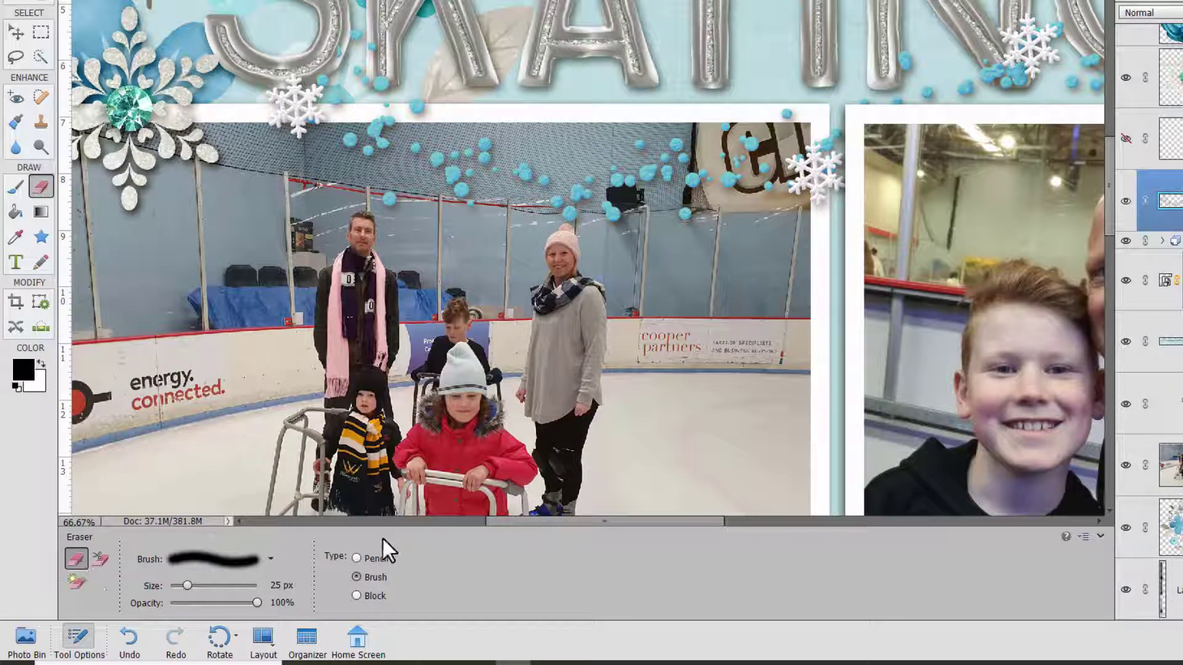
left_click(353, 563)
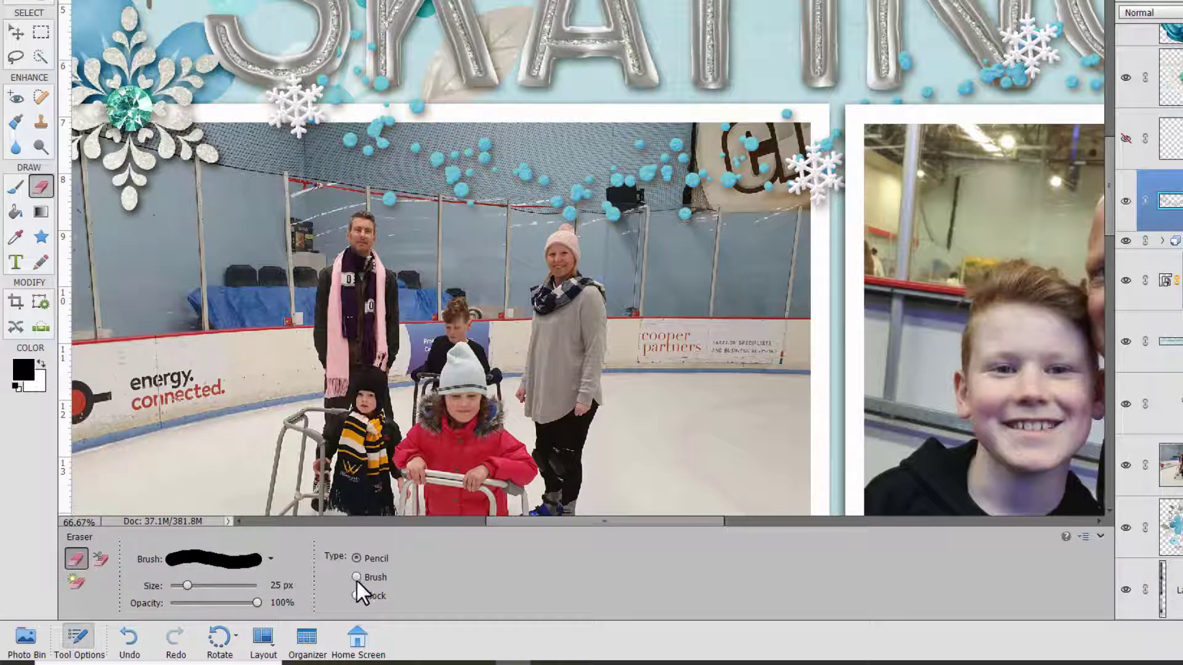
- Set the standard Eraser's type to Brush and look through the available brush sets without choosing another one
left_click(356, 595)
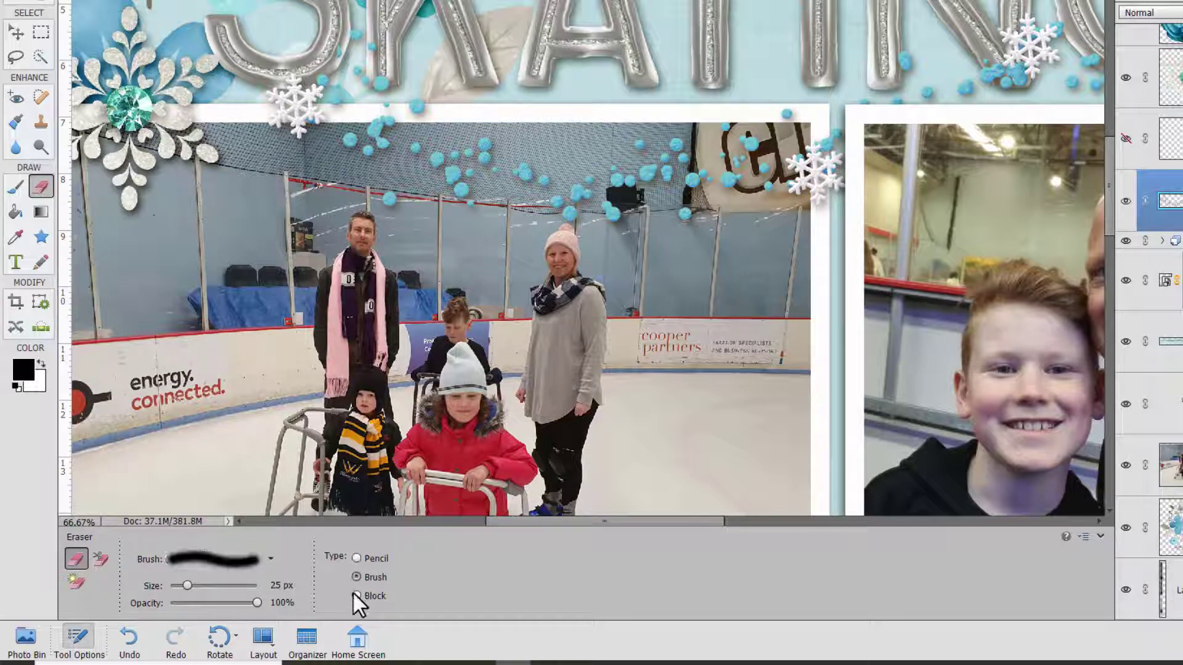
left_click(256, 560)
left_click(246, 395)
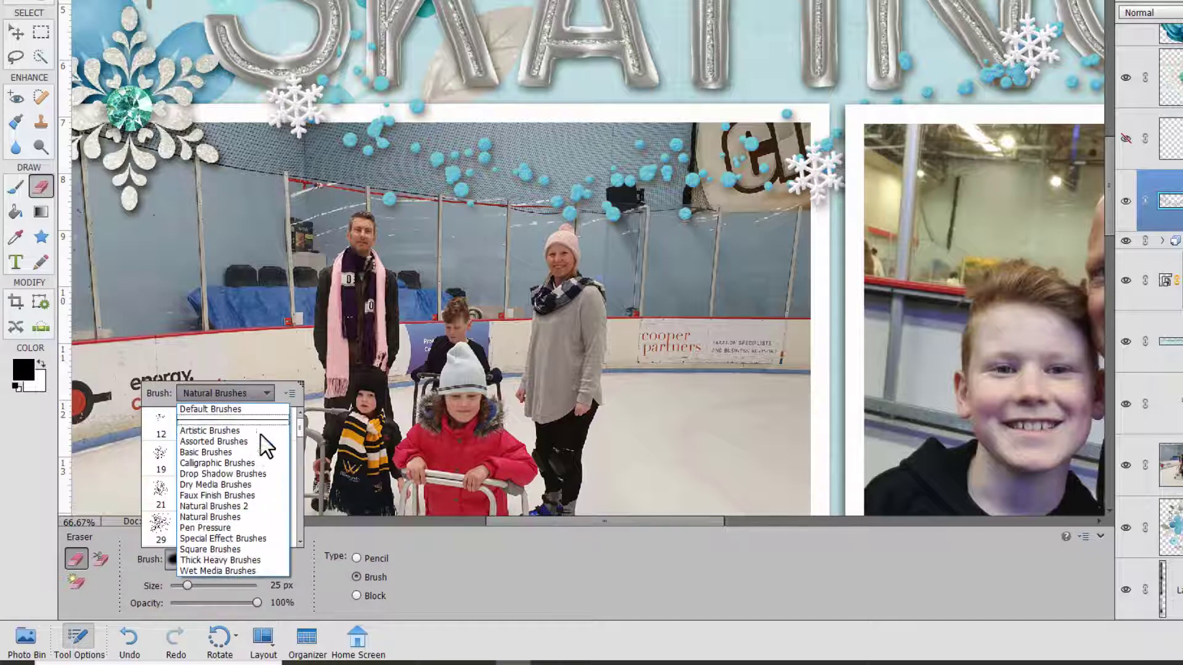
left_click(423, 563)
left_click(424, 567)
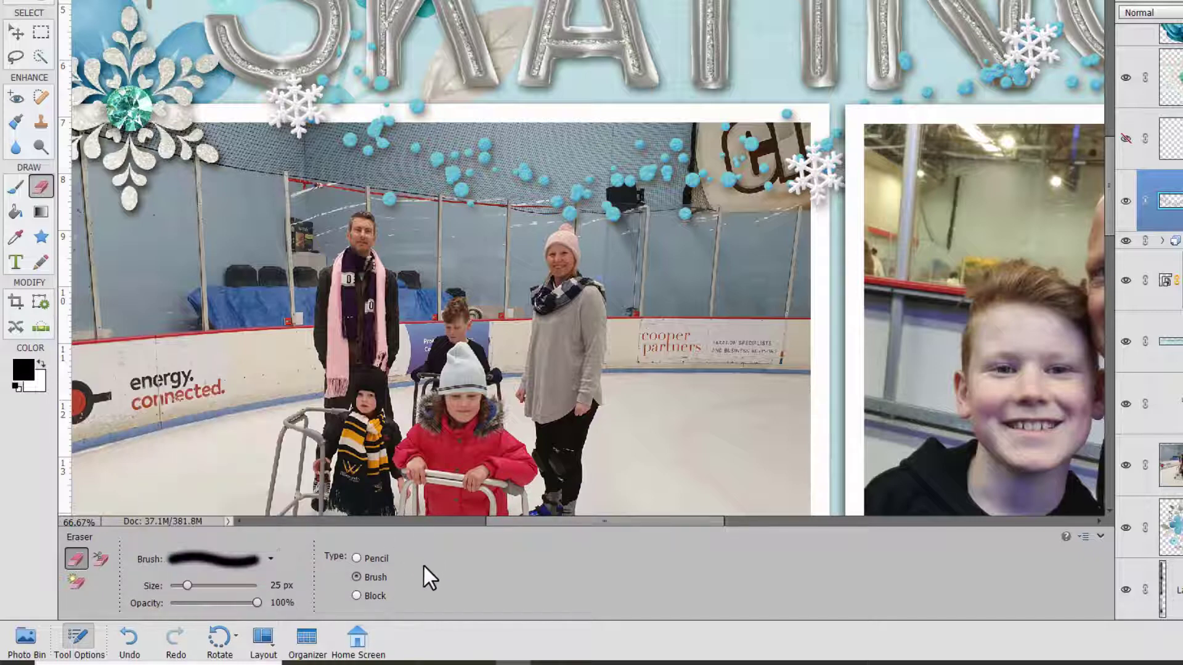
- Increase the Eraser's brush size and lower its opacity
left_click_drag(187, 590, 212, 589)
left_click_drag(253, 609, 209, 612)
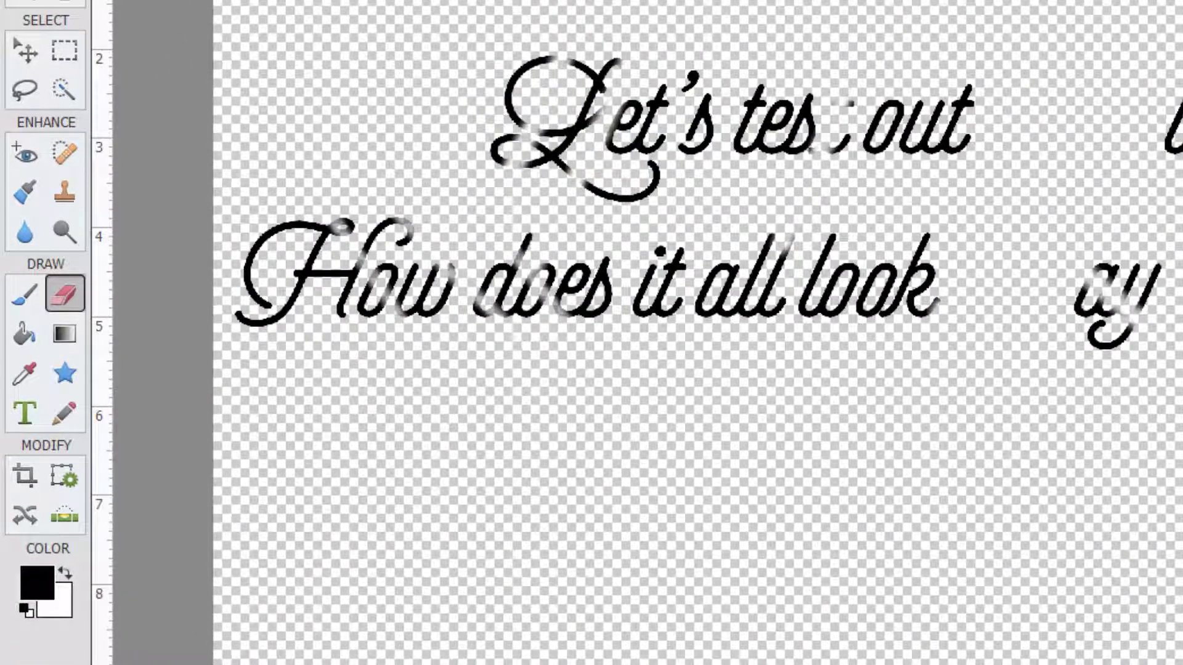
- In the lettering document, erase soft-edged strokes across the end of "does" and through the letters of "look" and "all"
left_click_drag(543, 238, 594, 302)
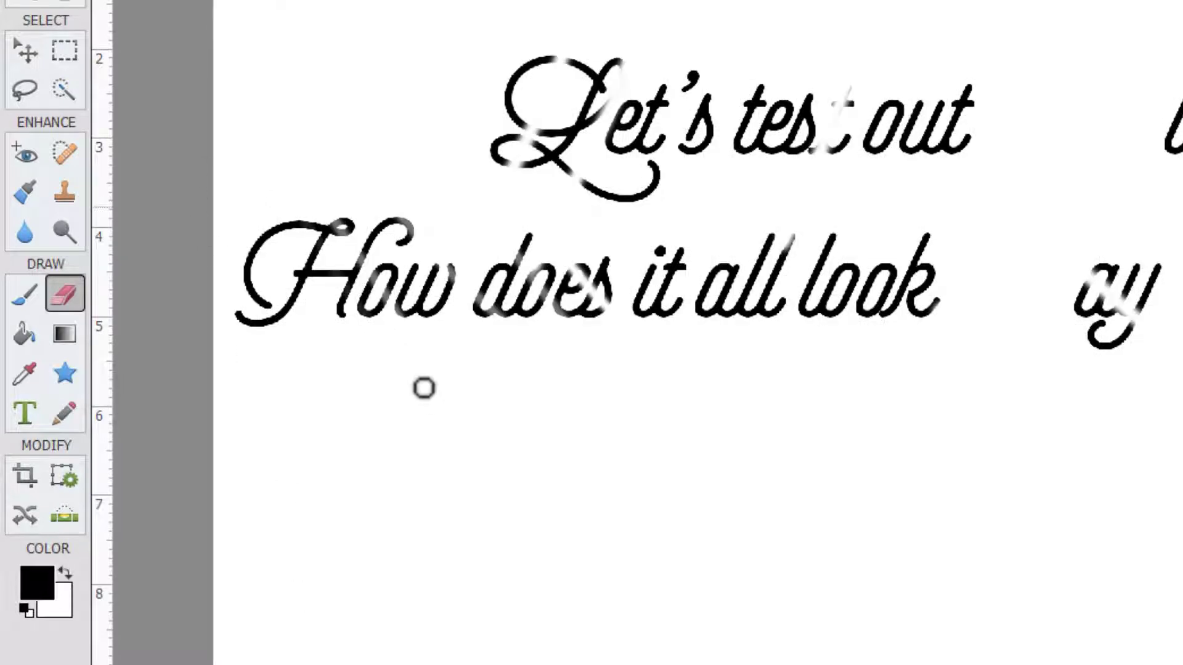
key("ctrl+plus")
key("ctrl+plus")
key("ctrl+plus")
left_click_drag(453, 149, 780, 664)
left_click_drag(795, 303, 790, 285)
mouse_move(786, 295)
left_mouse_down()
mouse_move(942, 520)
mouse_move(993, 628)
left_mouse_up()
mouse_move(1137, 421)
left_mouse_down()
mouse_move(1144, 406)
mouse_move(1182, 459)
left_mouse_up()
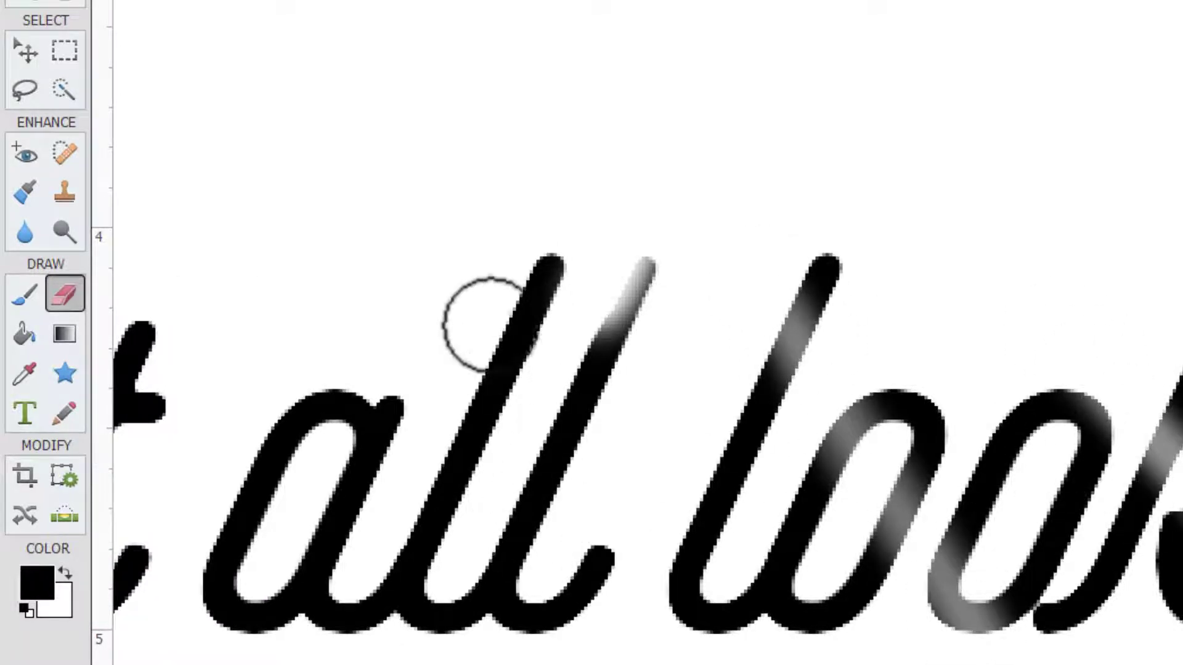
left_click_drag(391, 327, 713, 622)
- Erase the upper part of the l in "look" with the soft brush Eraser
mouse_move(825, 256)
left_mouse_down()
mouse_move(797, 275)
mouse_move(786, 309)
left_mouse_up()
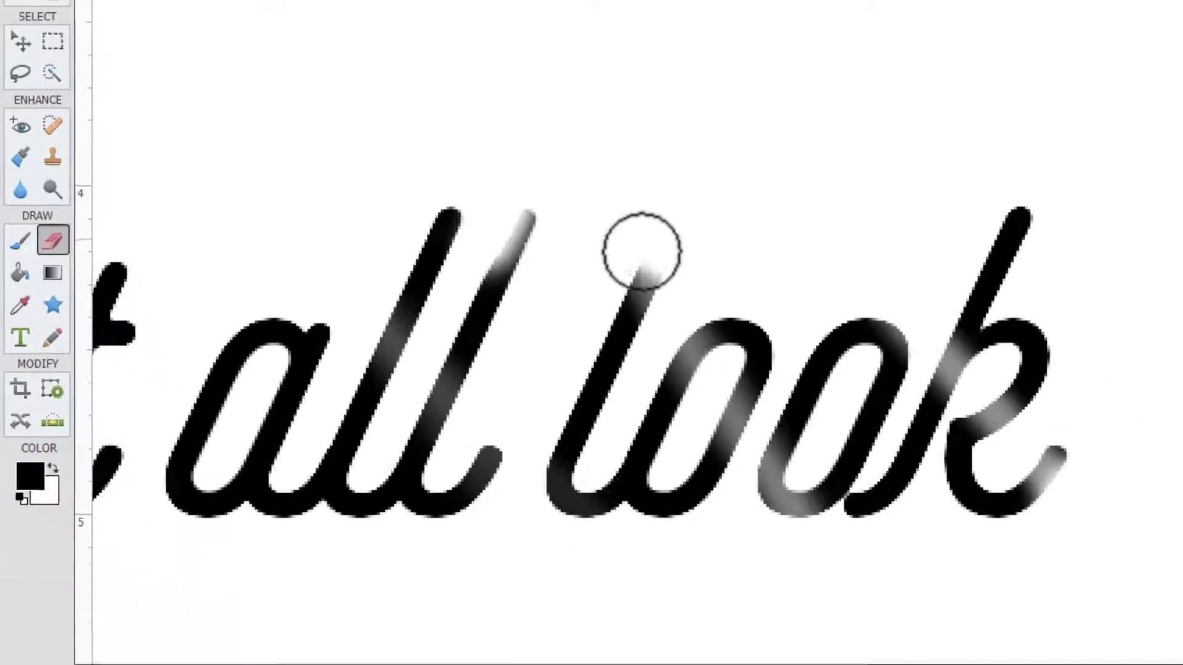
mouse_move(641, 250)
left_mouse_down()
mouse_move(628, 330)
mouse_move(588, 385)
left_mouse_up()
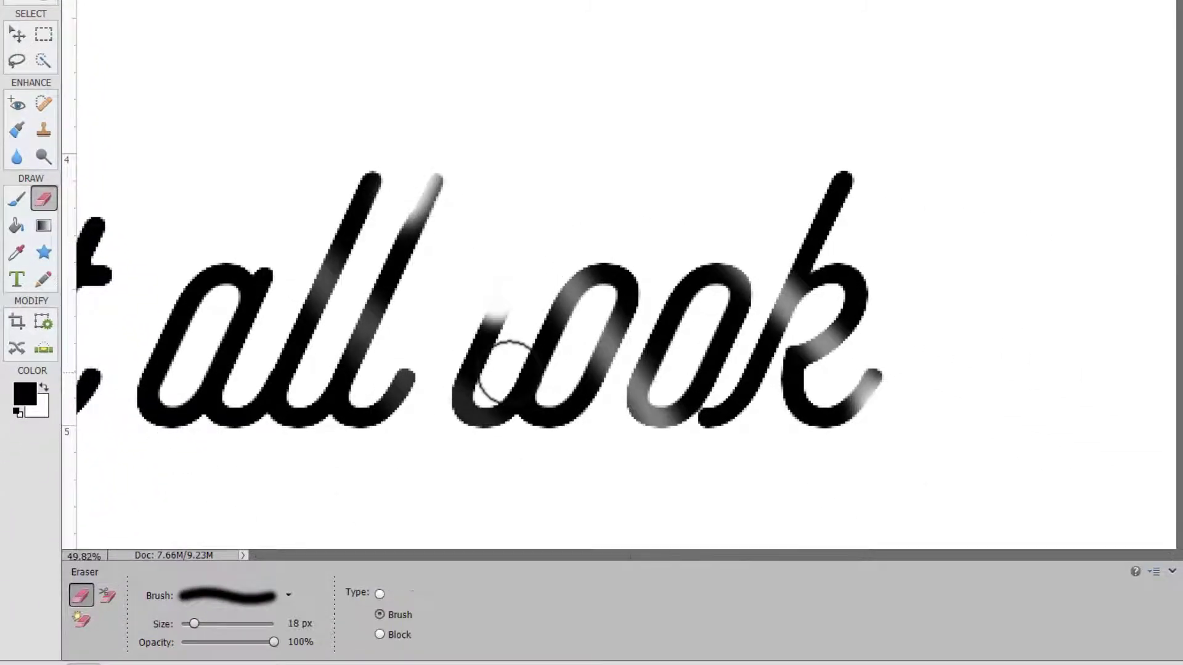
key("ctrl+0")
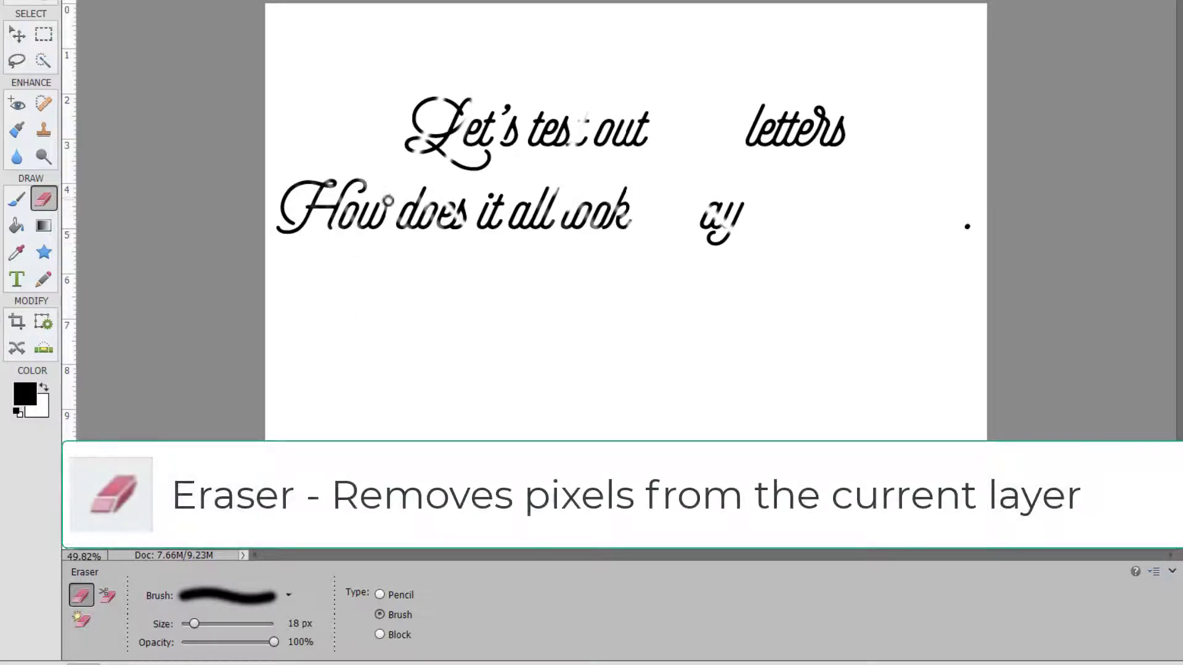
- Switch to the Background Eraser and from it to the Magic Eraser in the skating layout
left_click(107, 595)
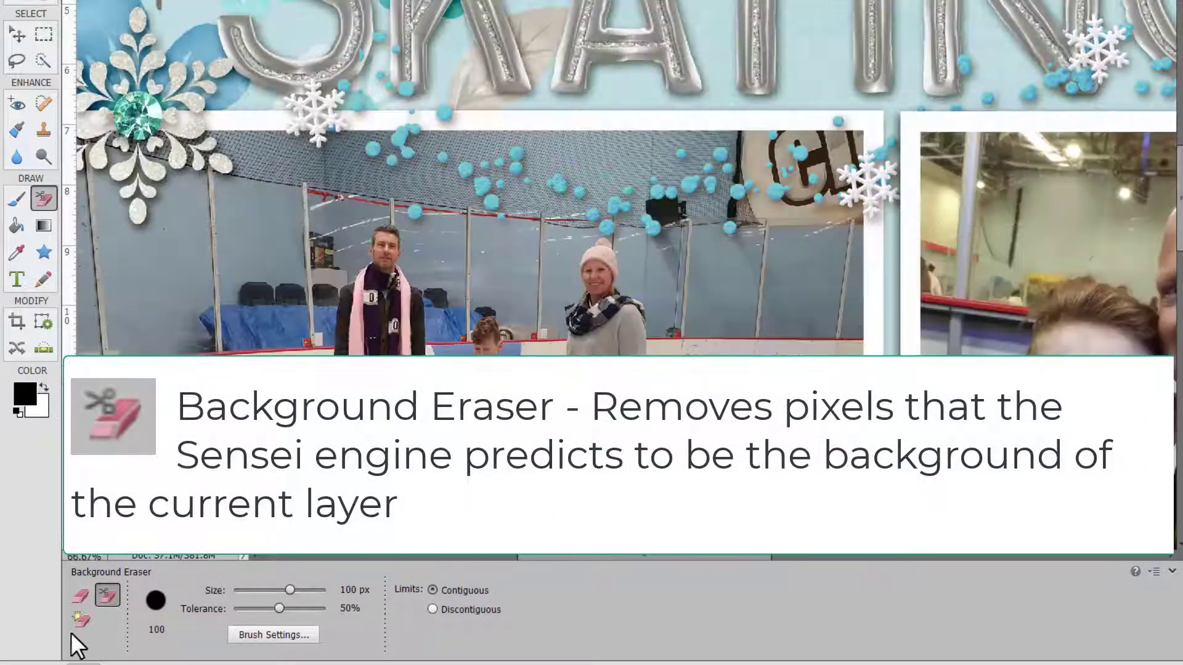
left_click(83, 622)
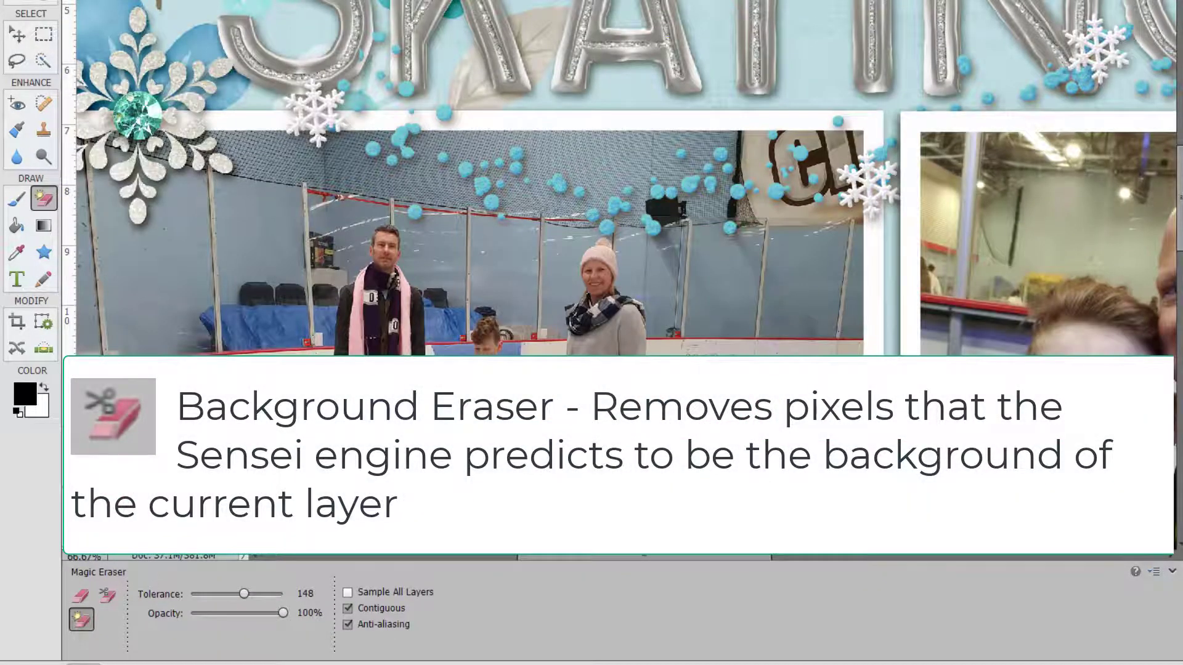